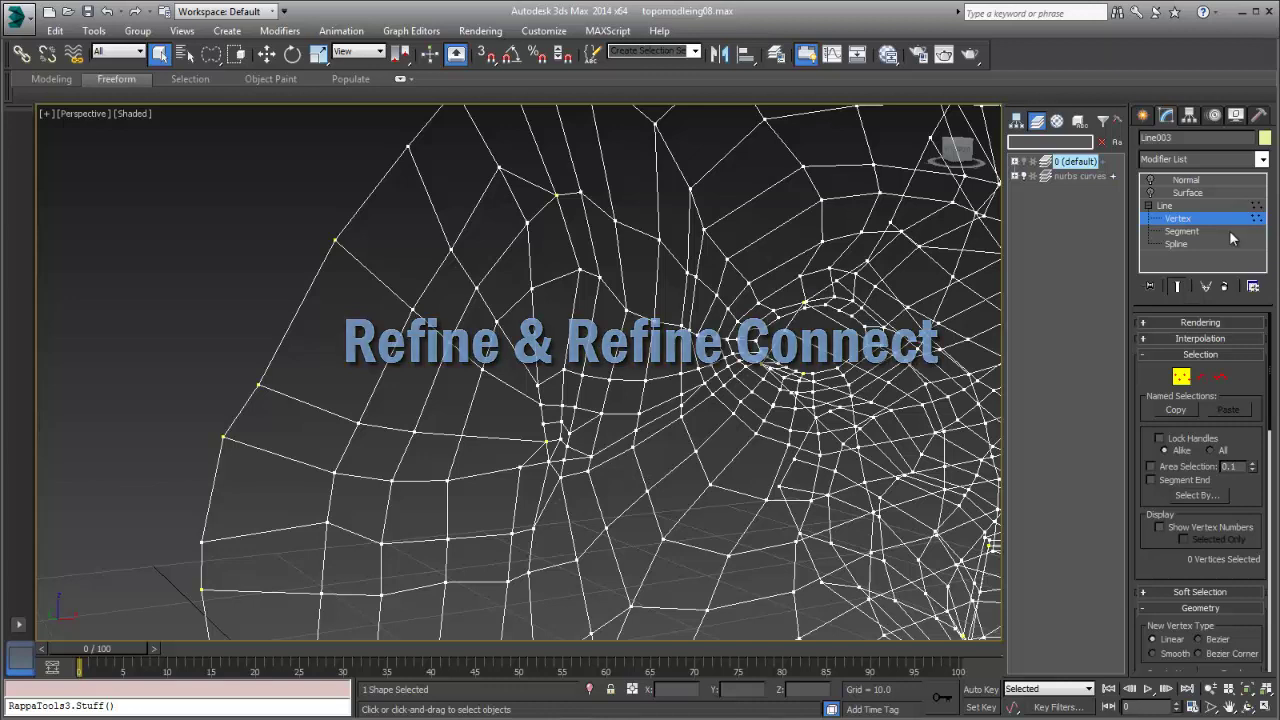
- Preview the Surface modifier on the face cage to examine its holes, and return the line to vertex editing
left_click(1183, 379)
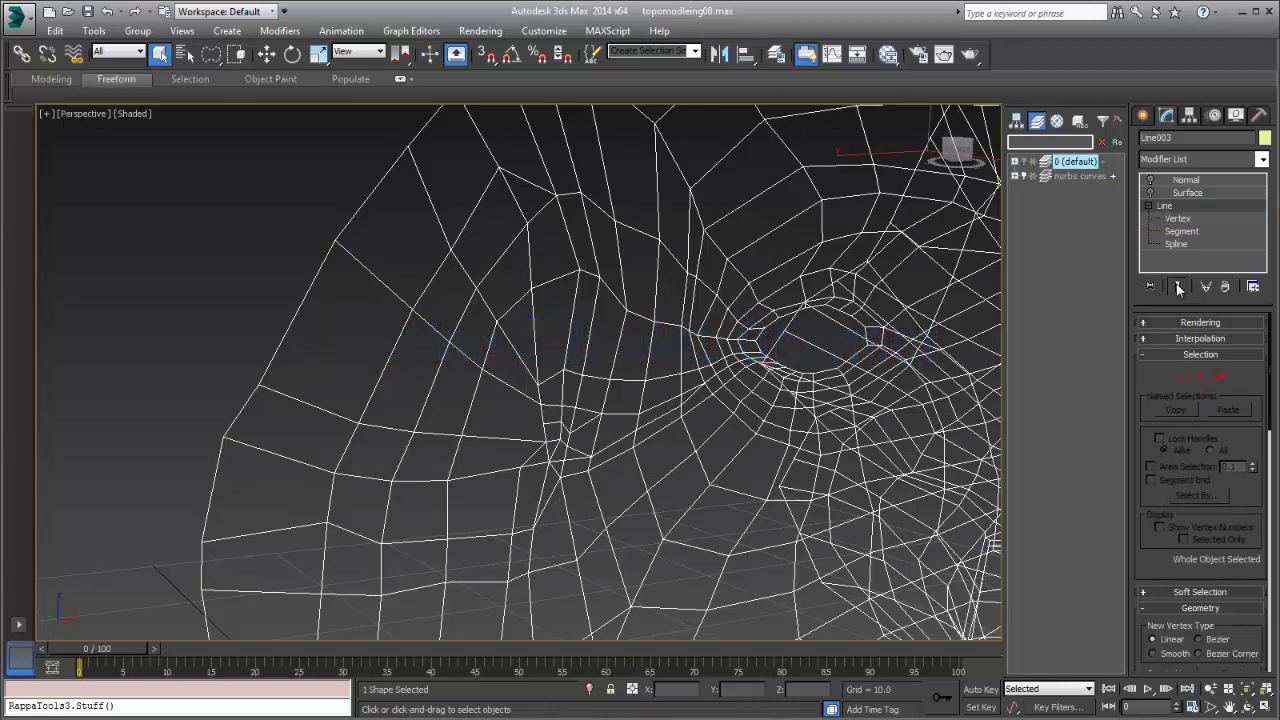
left_click(1150, 193)
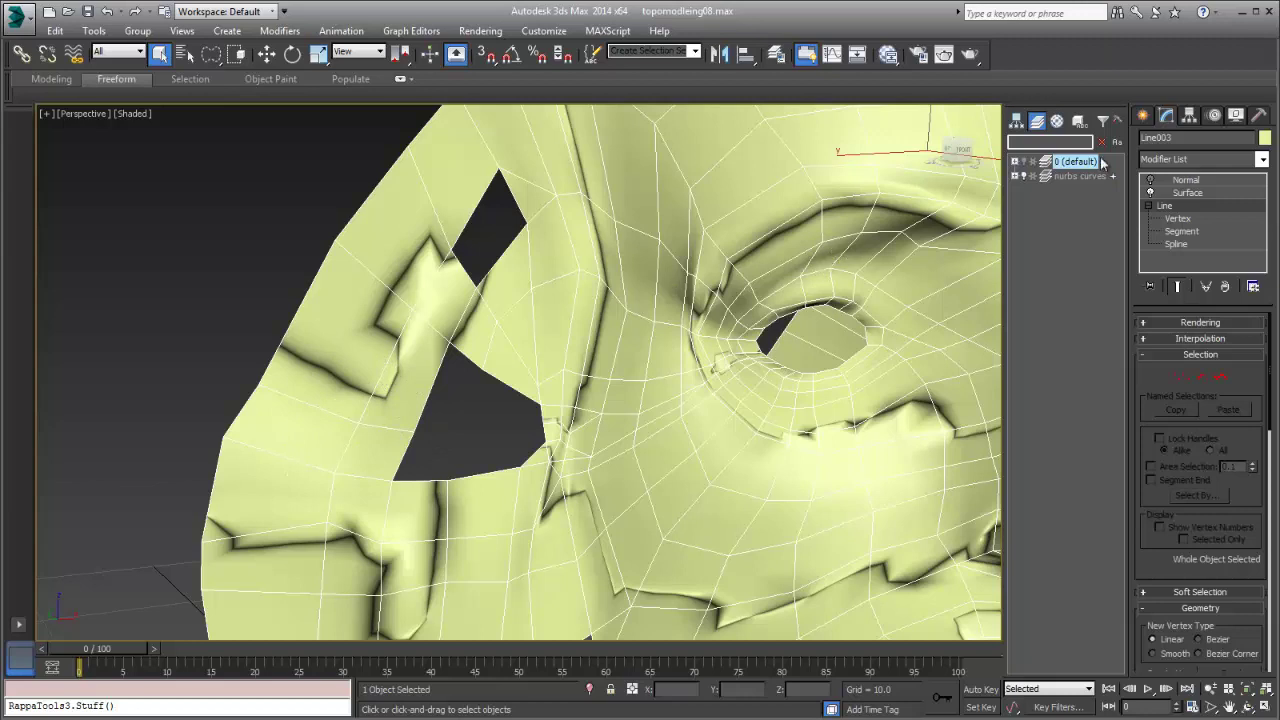
left_click(1150, 191)
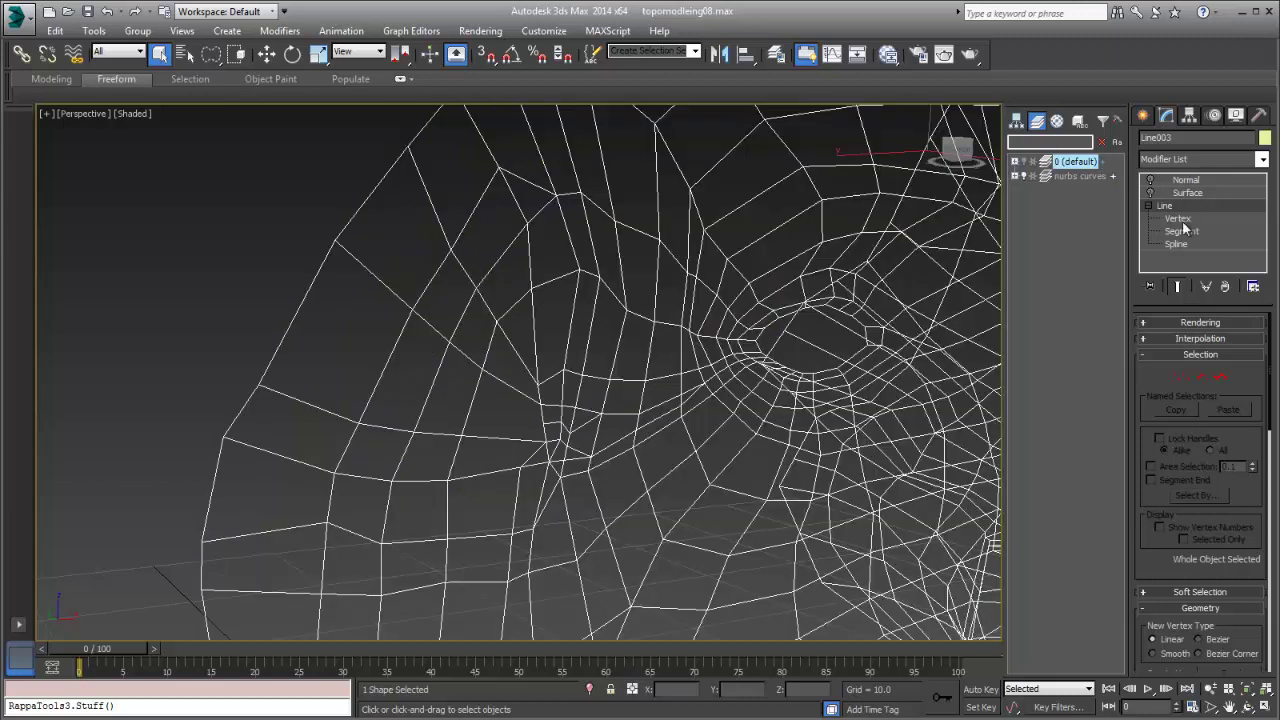
left_click(1179, 218)
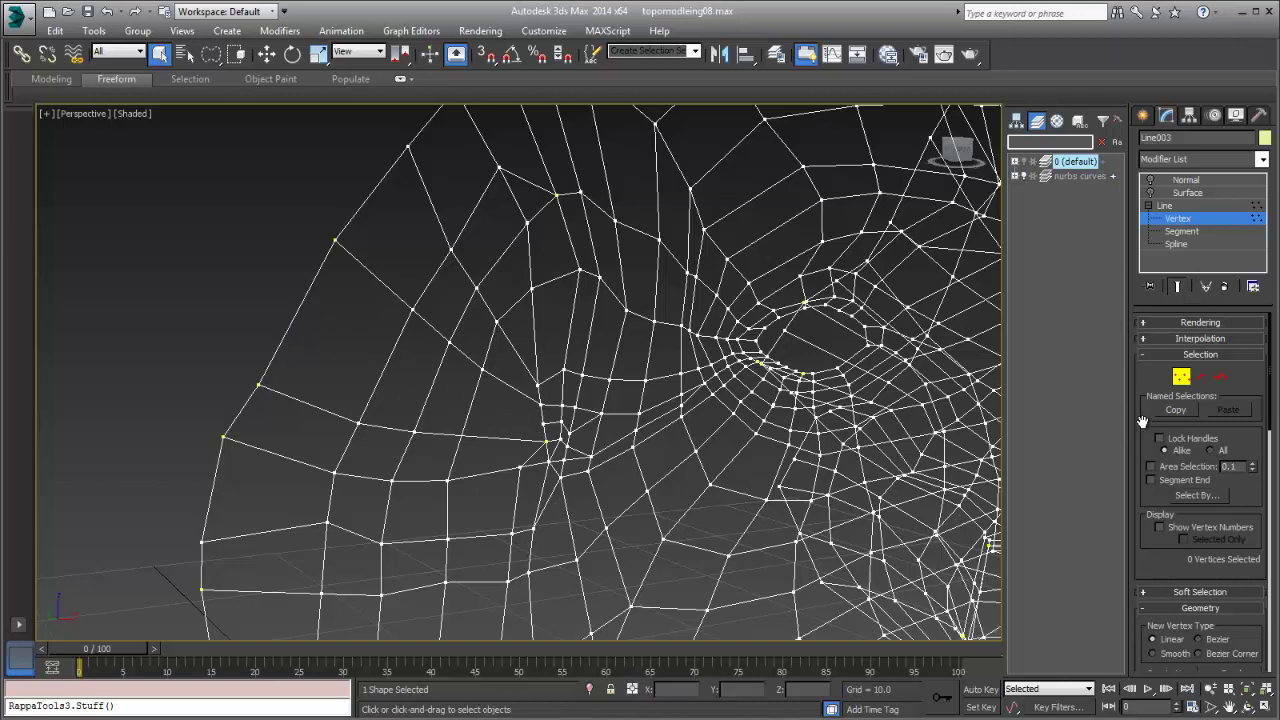
- Refine the outer edge and the three inner vertical splines beside the ear opening with one new vertex each
left_click_drag(1142, 421, 1174, 188)
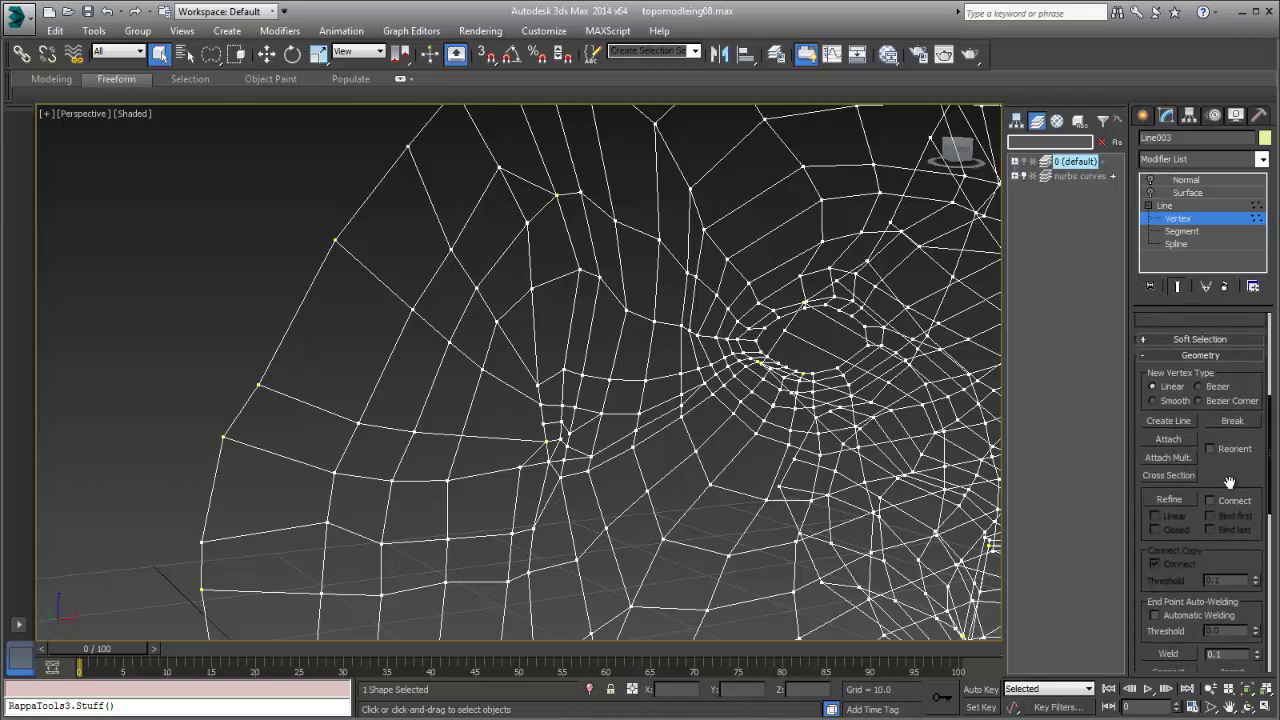
scroll(1229, 483, "down", 2)
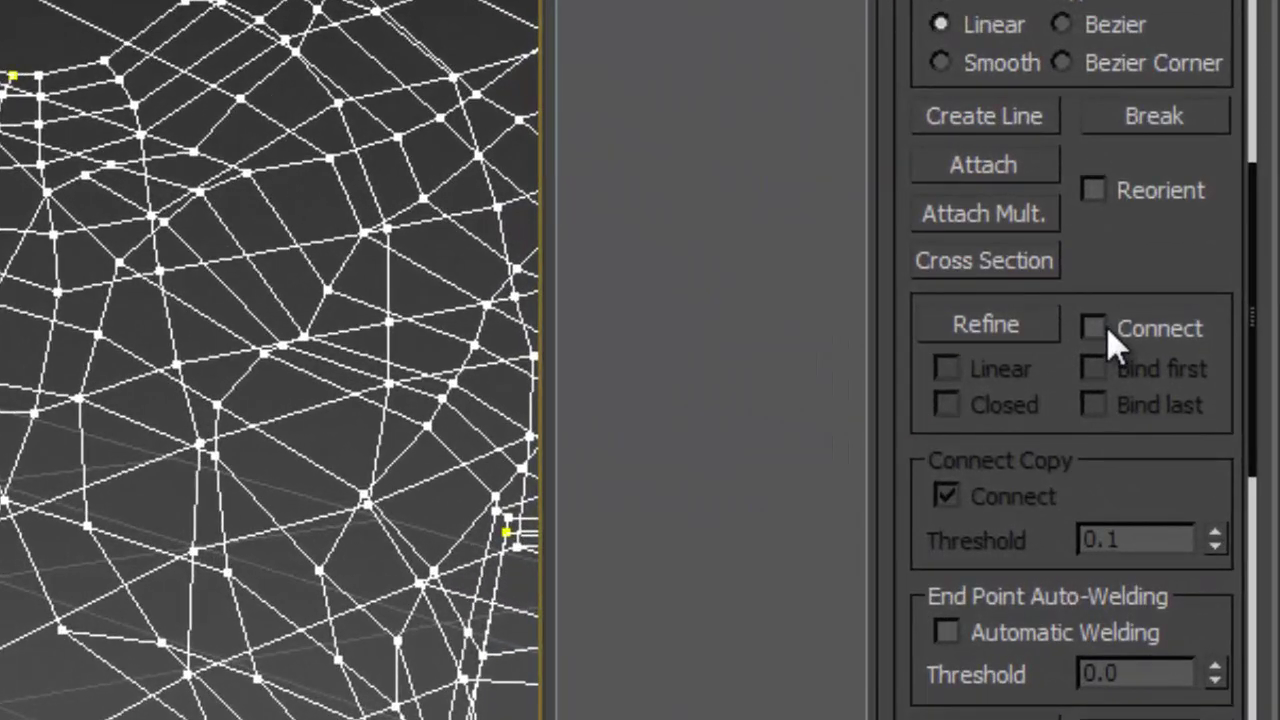
scroll(1171, 271, "down", 1)
left_click(992, 305)
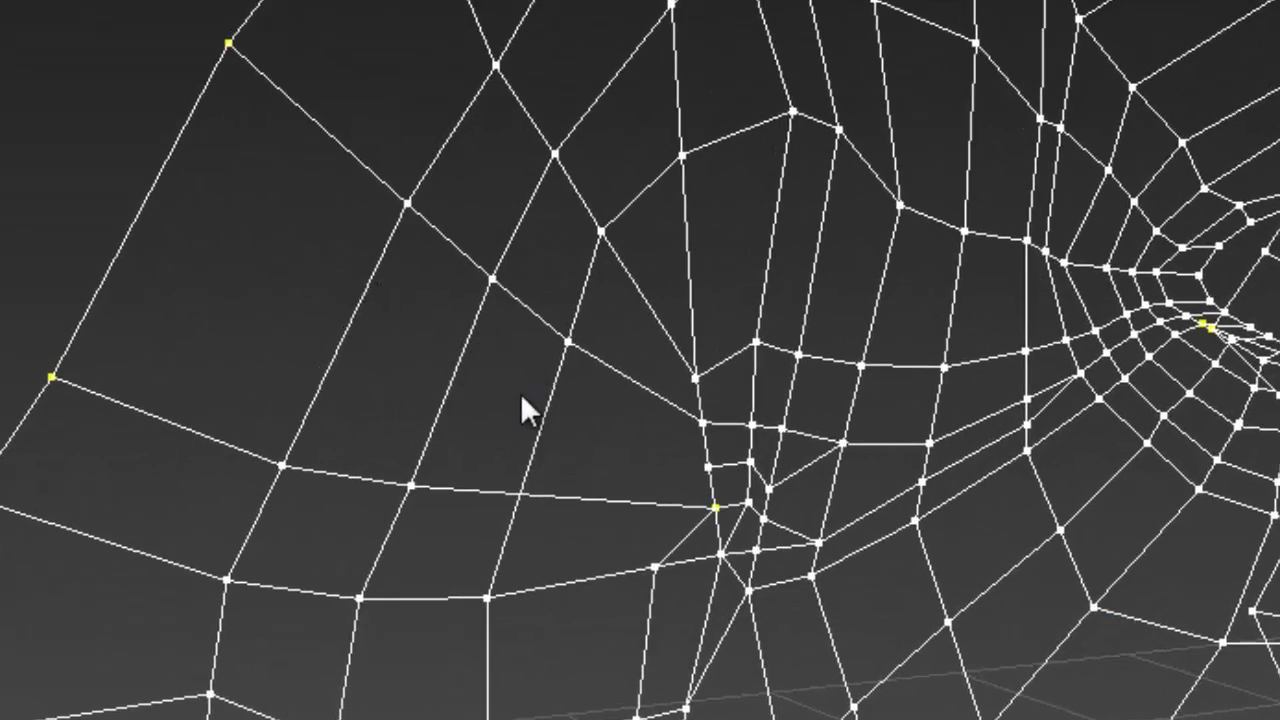
left_click(544, 416)
left_click(446, 397)
left_click(343, 340)
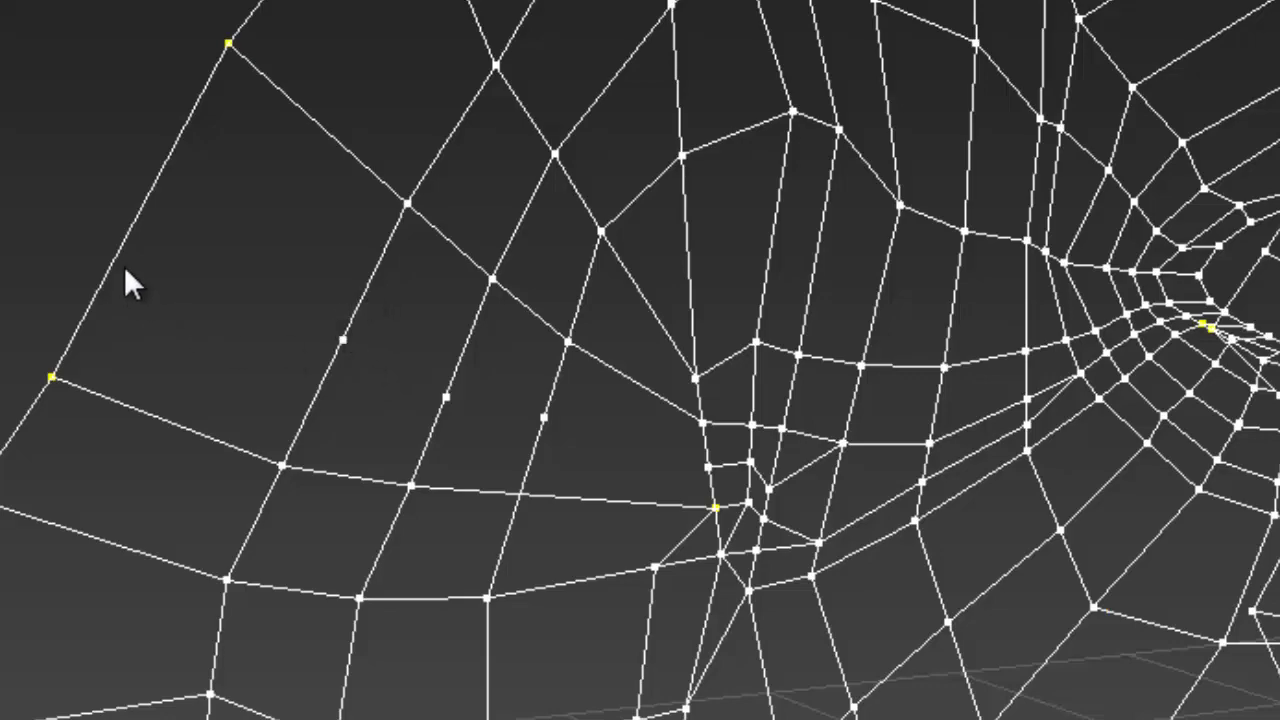
left_click(142, 206)
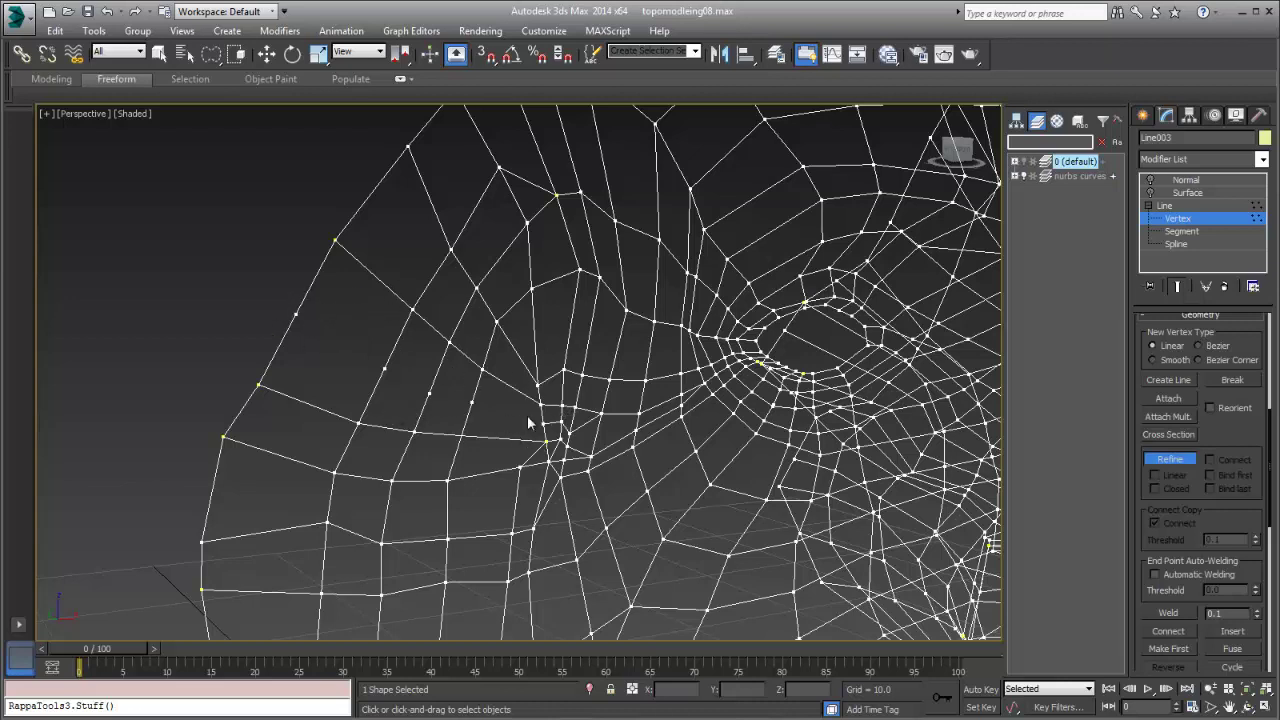
right_click(498, 417)
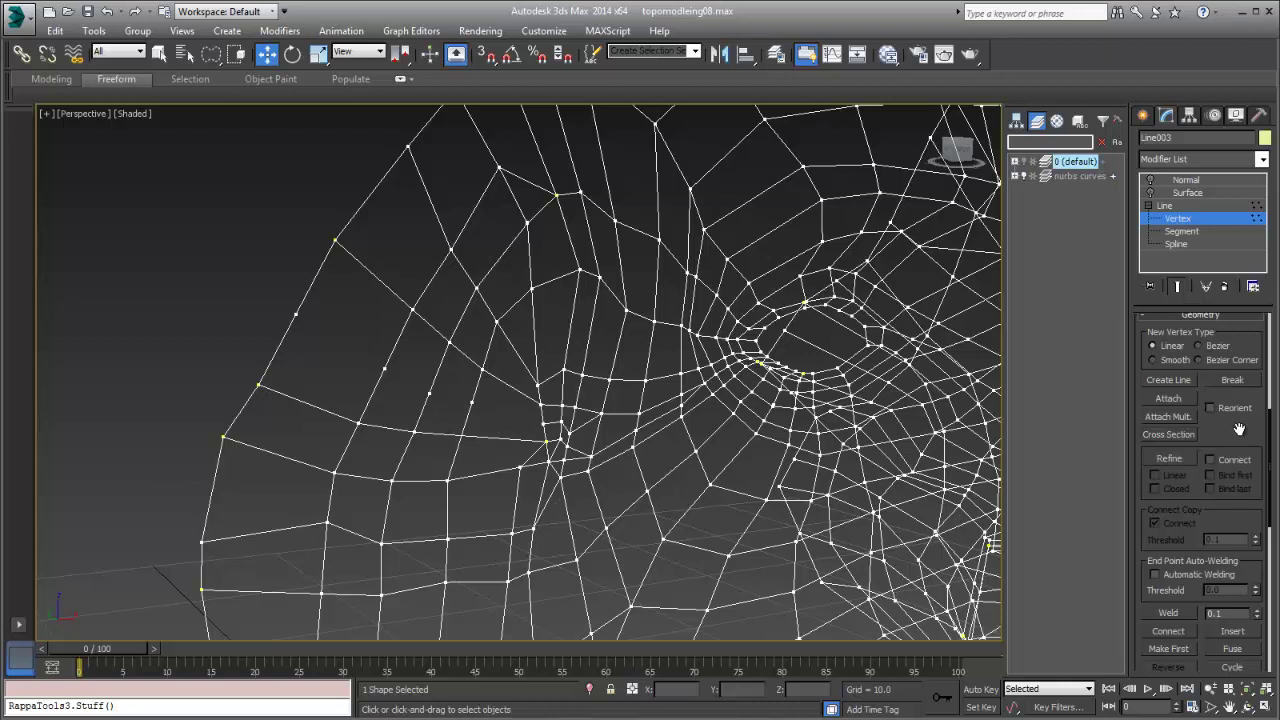
- Turn on 3D snapping and check that Vertex is the active snap type
scroll(1232, 430, "up", 1)
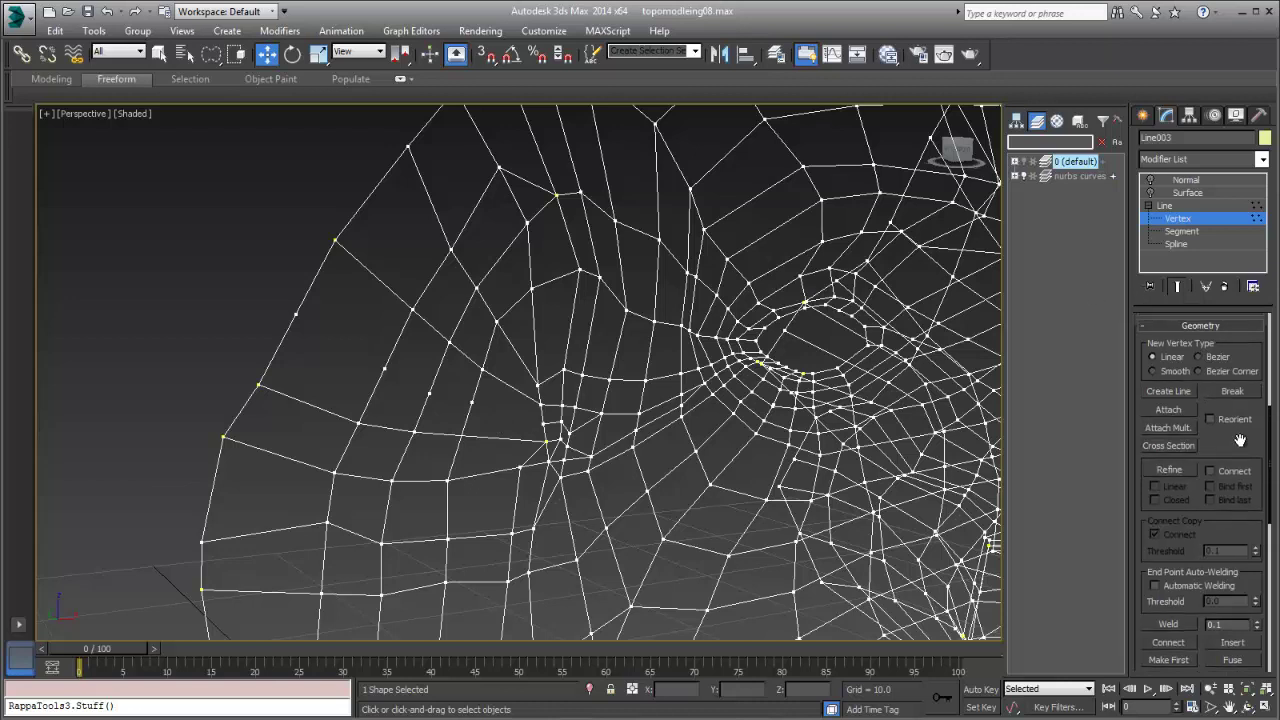
left_click(485, 56)
right_click(485, 56)
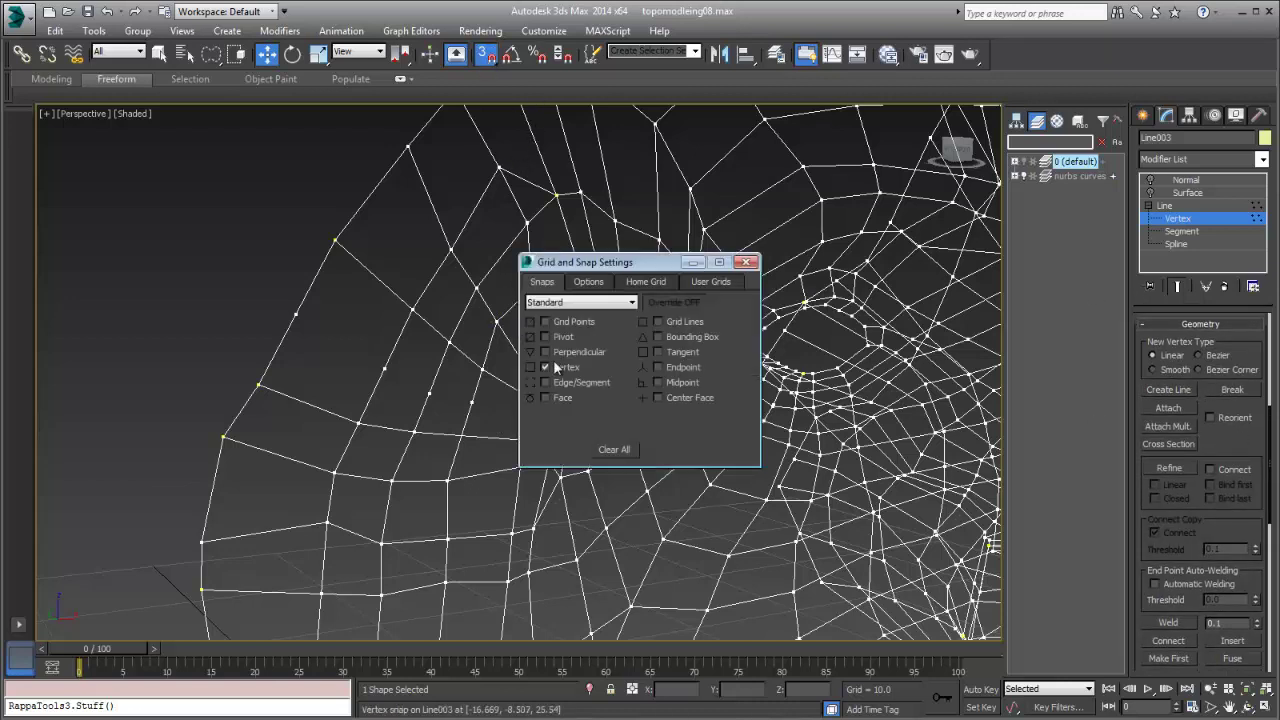
left_click(745, 262)
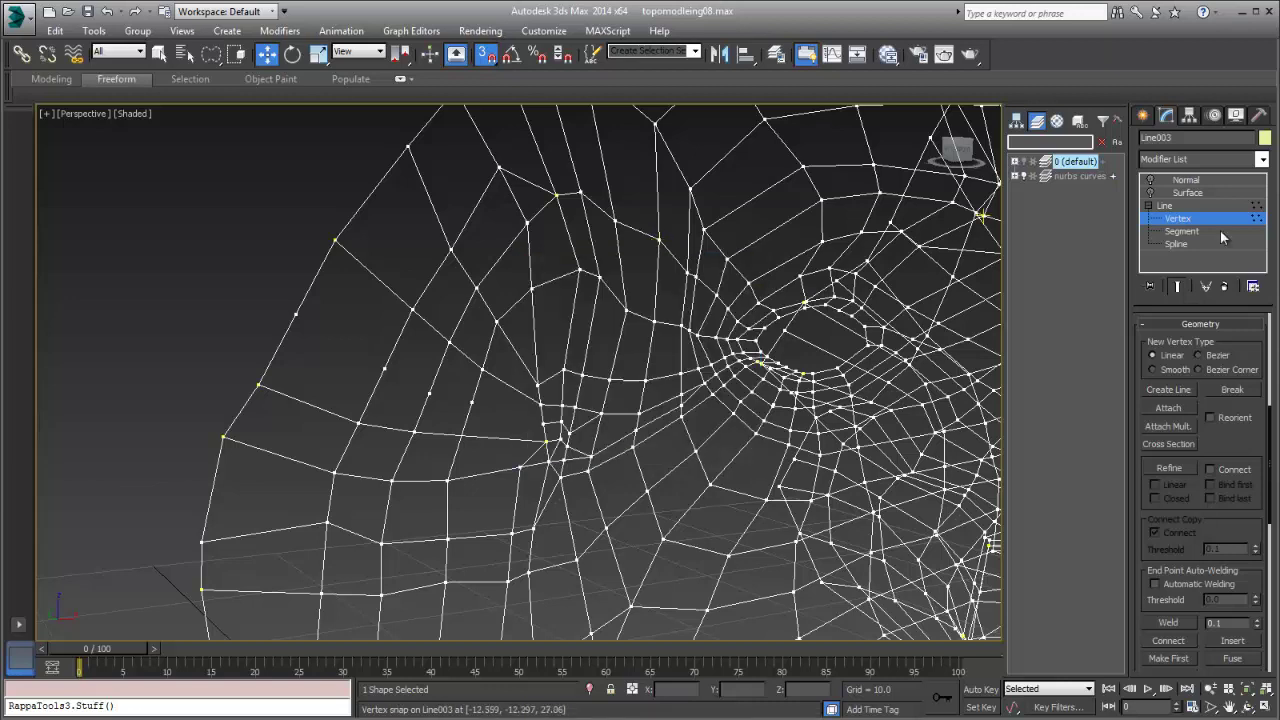
- Create a snapped line from the vertex beside the ear opening through the new refine points to the outer edge
left_click(1168, 389)
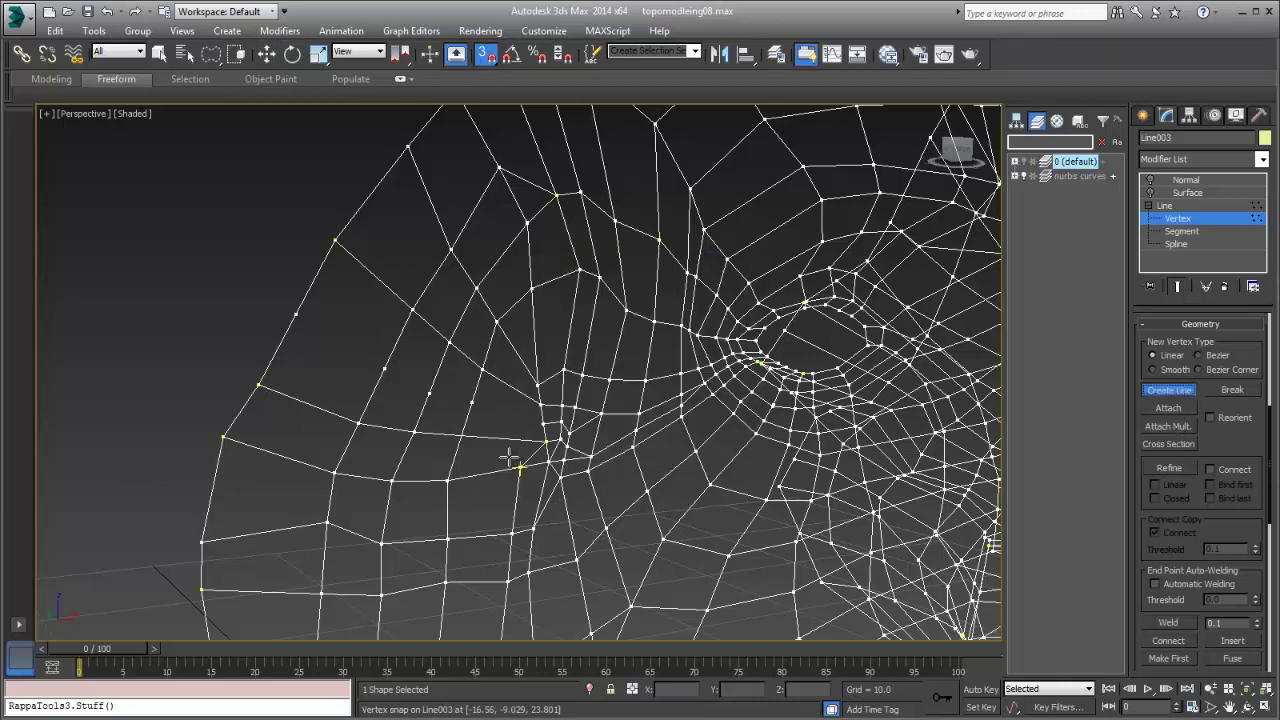
left_click(543, 423)
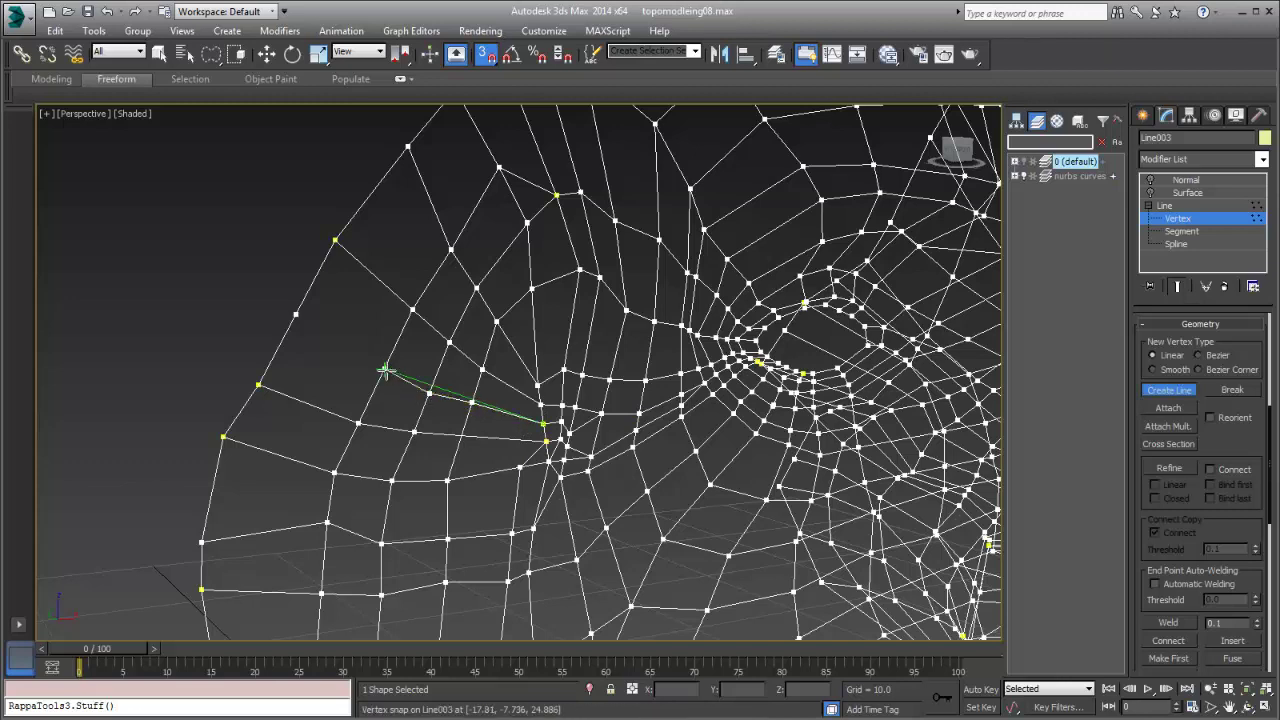
left_click(295, 315)
right_click(295, 315)
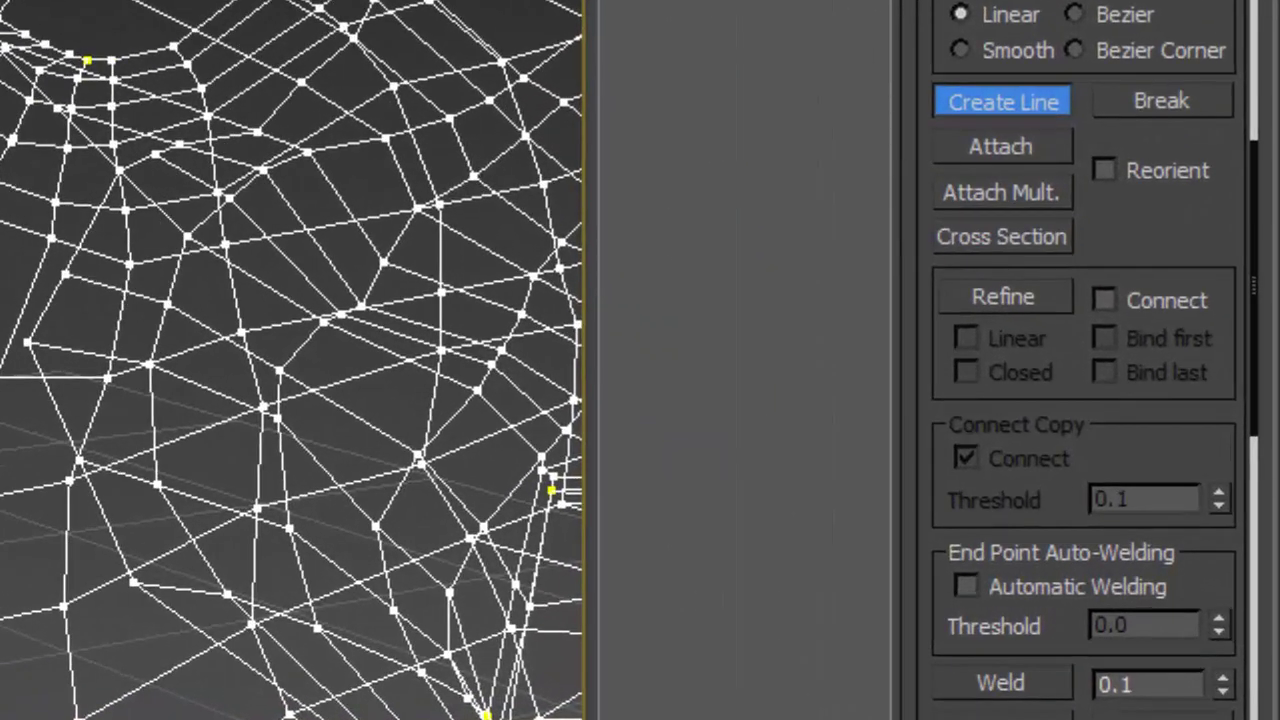
left_click(1058, 110)
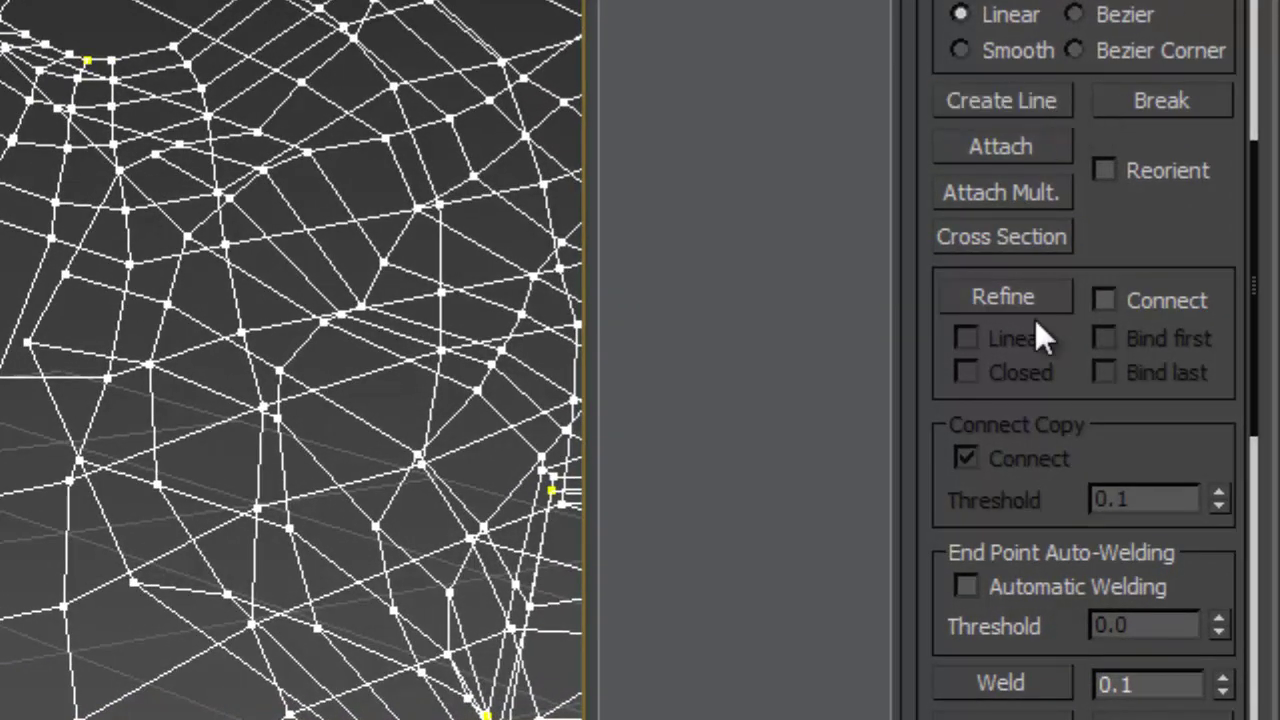
- Enable Connect and Automatic Welding, and refine the three vertical splines and the outer edge into a connected new row
left_click(1105, 300)
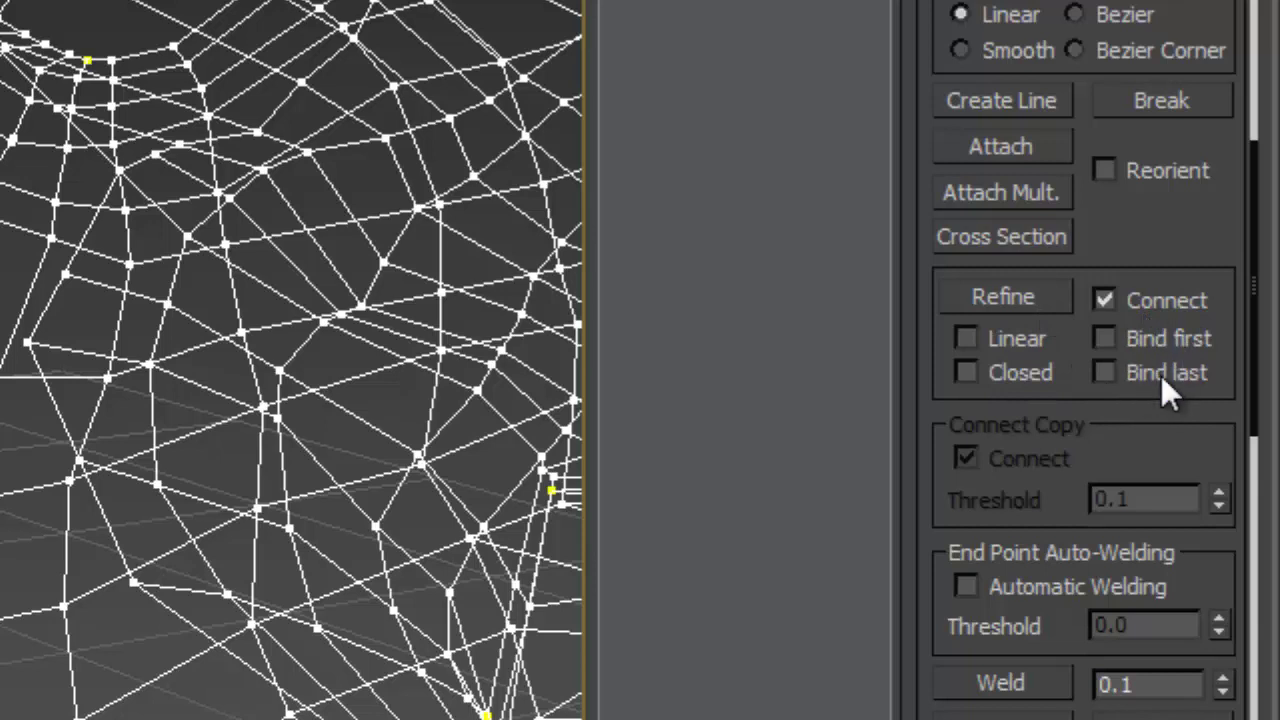
left_click(1000, 590)
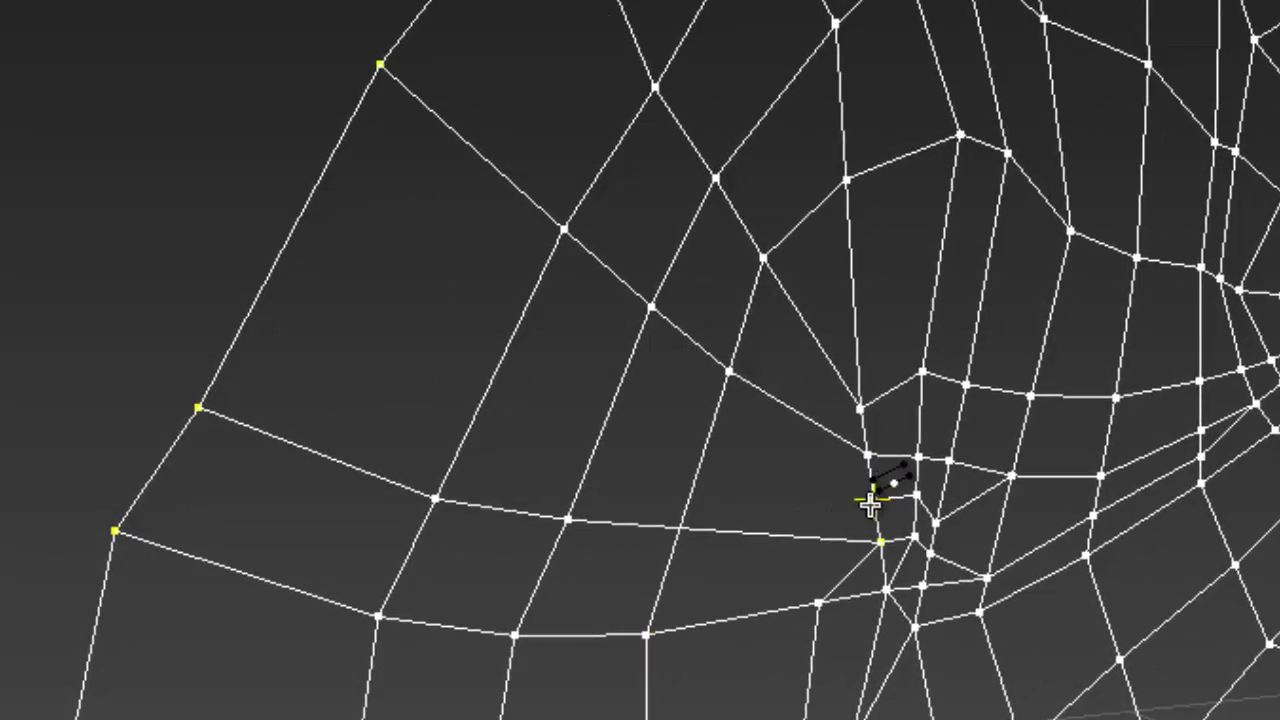
left_click(706, 446)
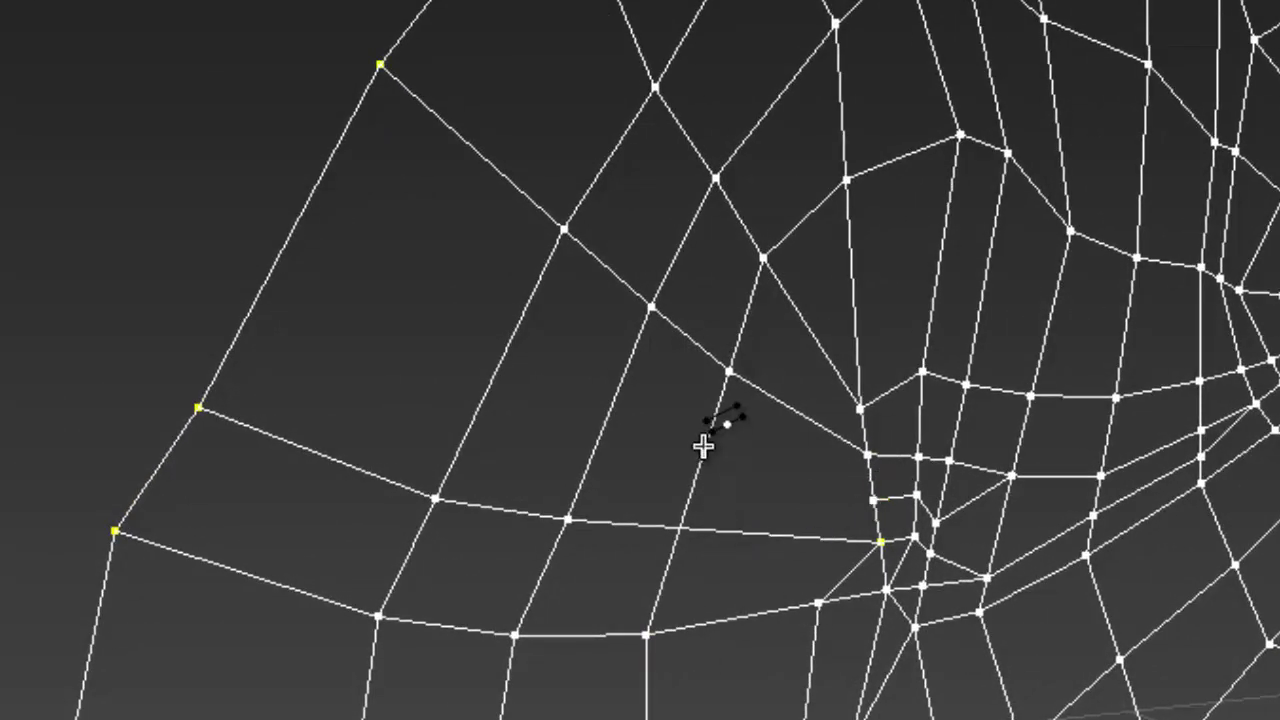
left_click(607, 412)
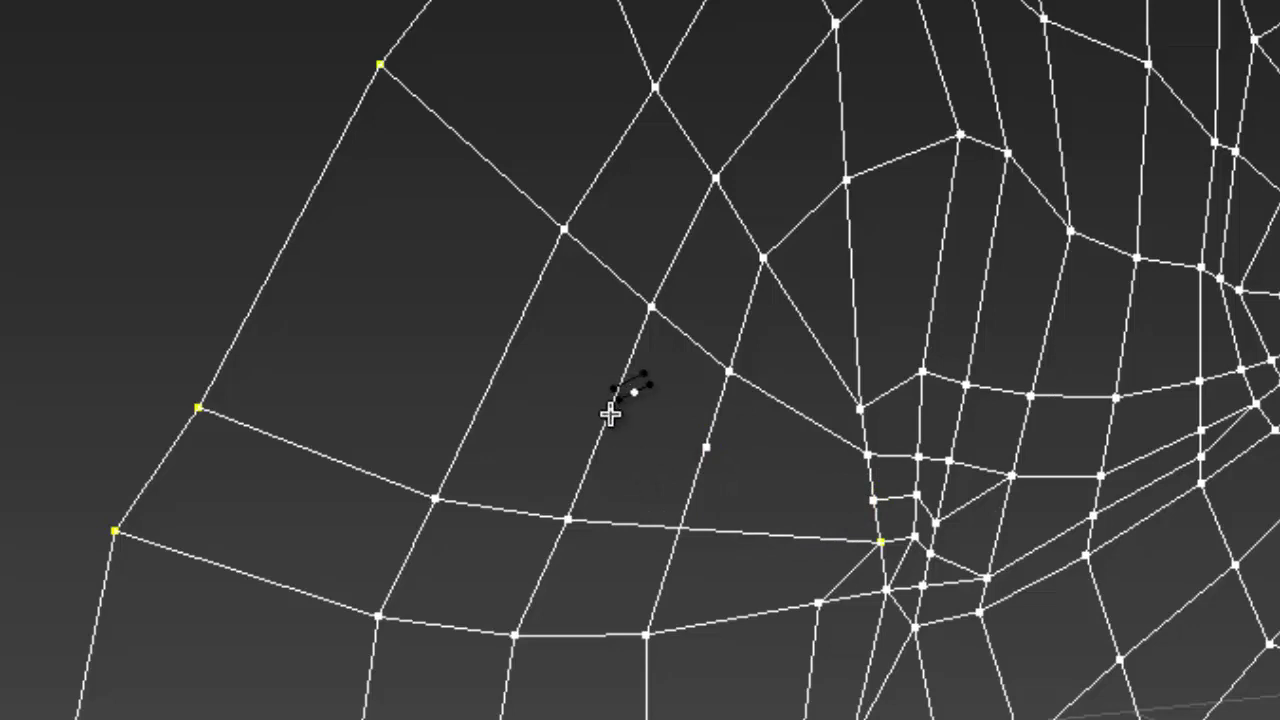
left_click(500, 363)
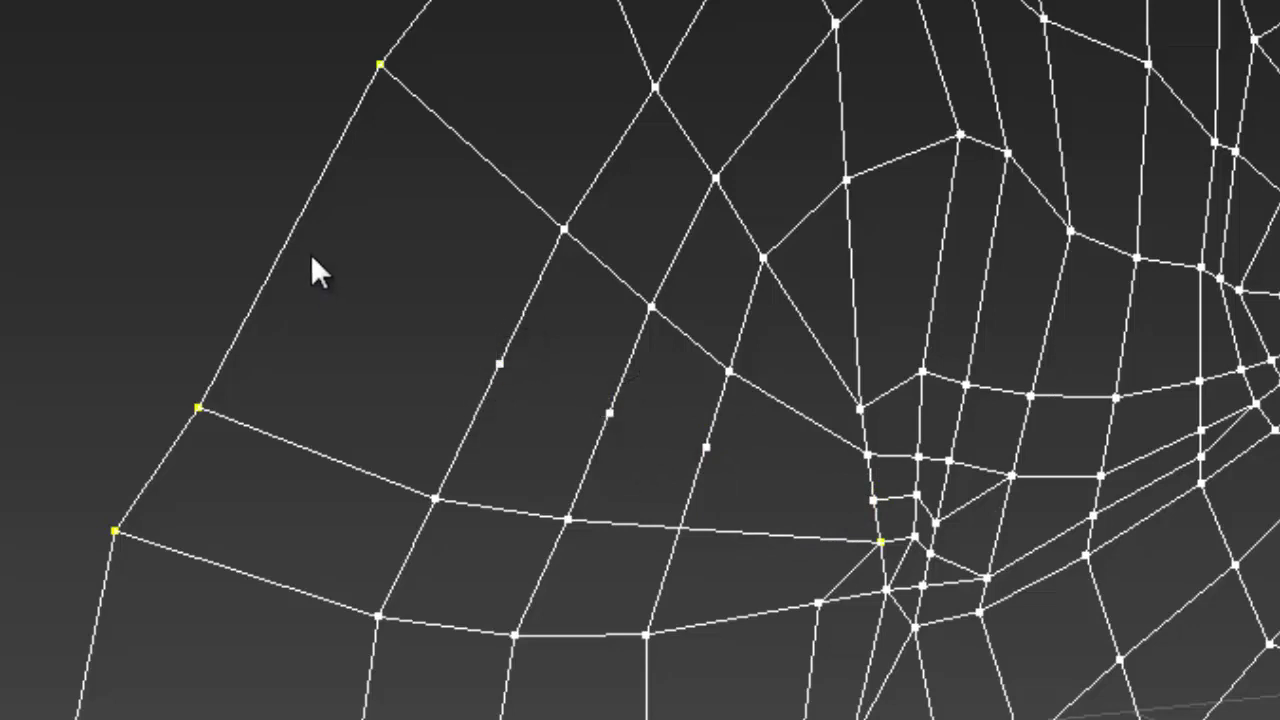
left_click(285, 242)
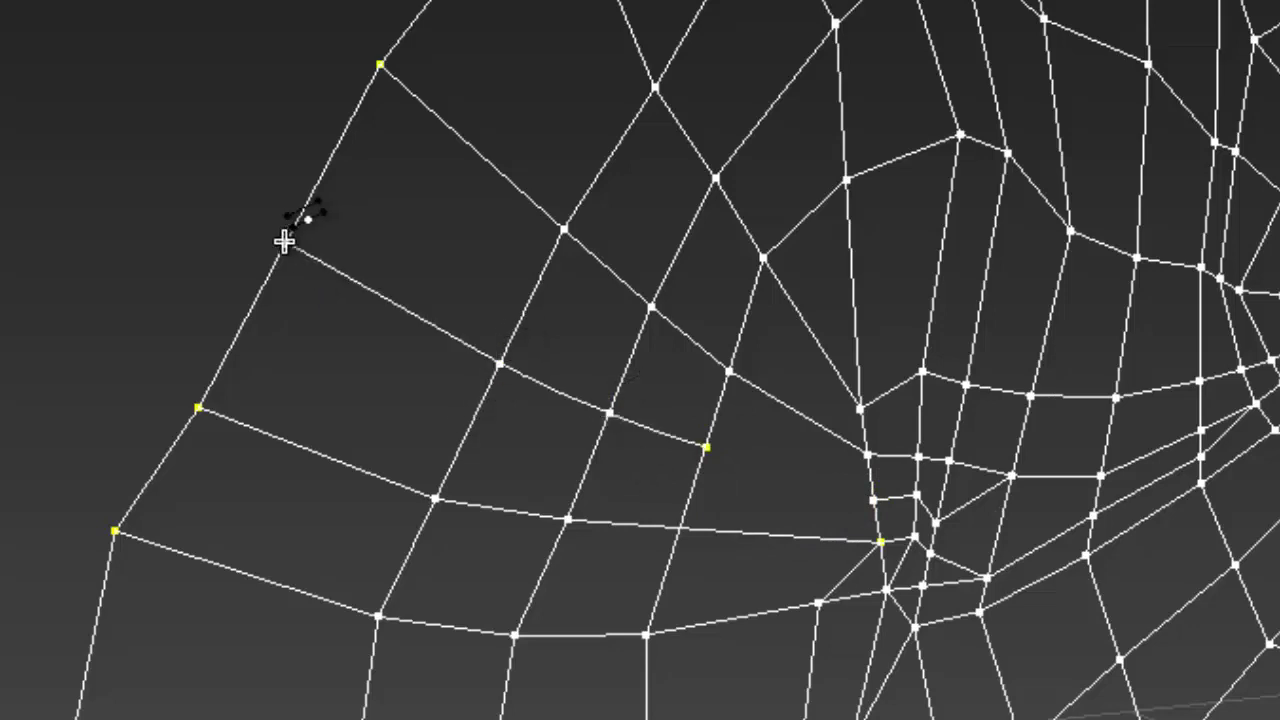
- Create a line bridging the gap between the vertex beside the ear opening and the inner end of the new row
left_click(872, 498)
right_click(798, 507)
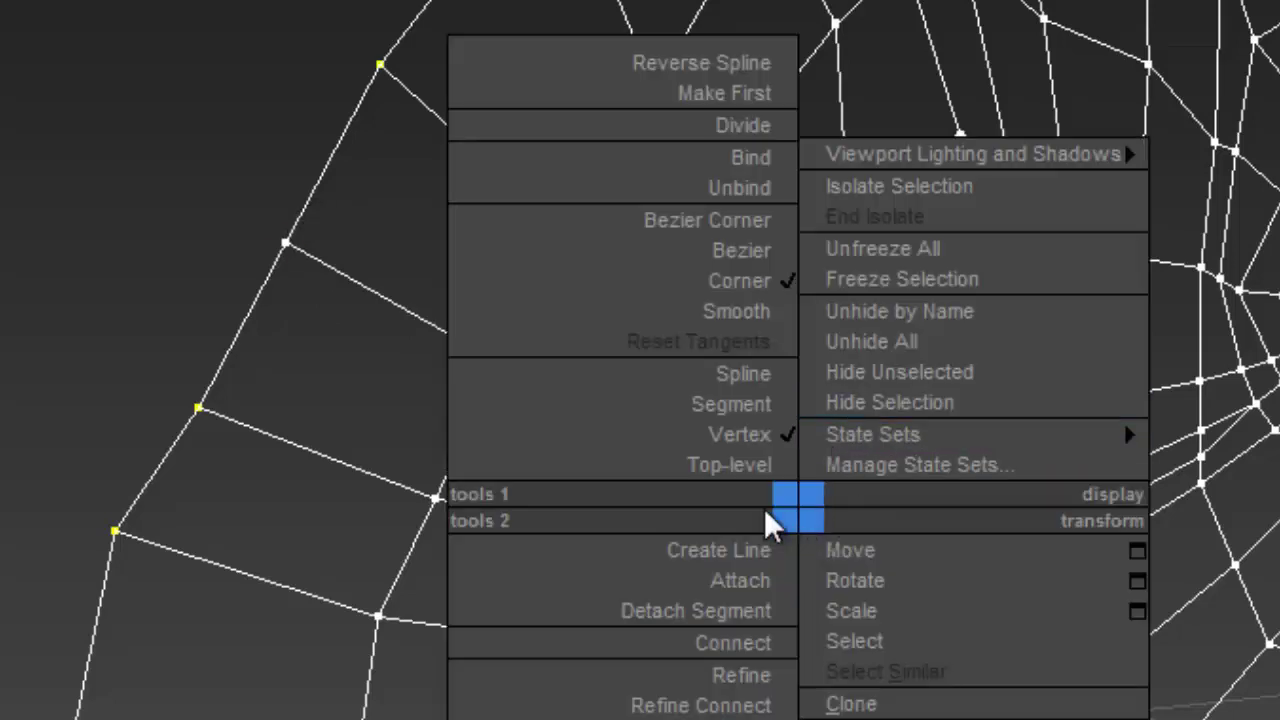
left_click(766, 508)
left_click(819, 504)
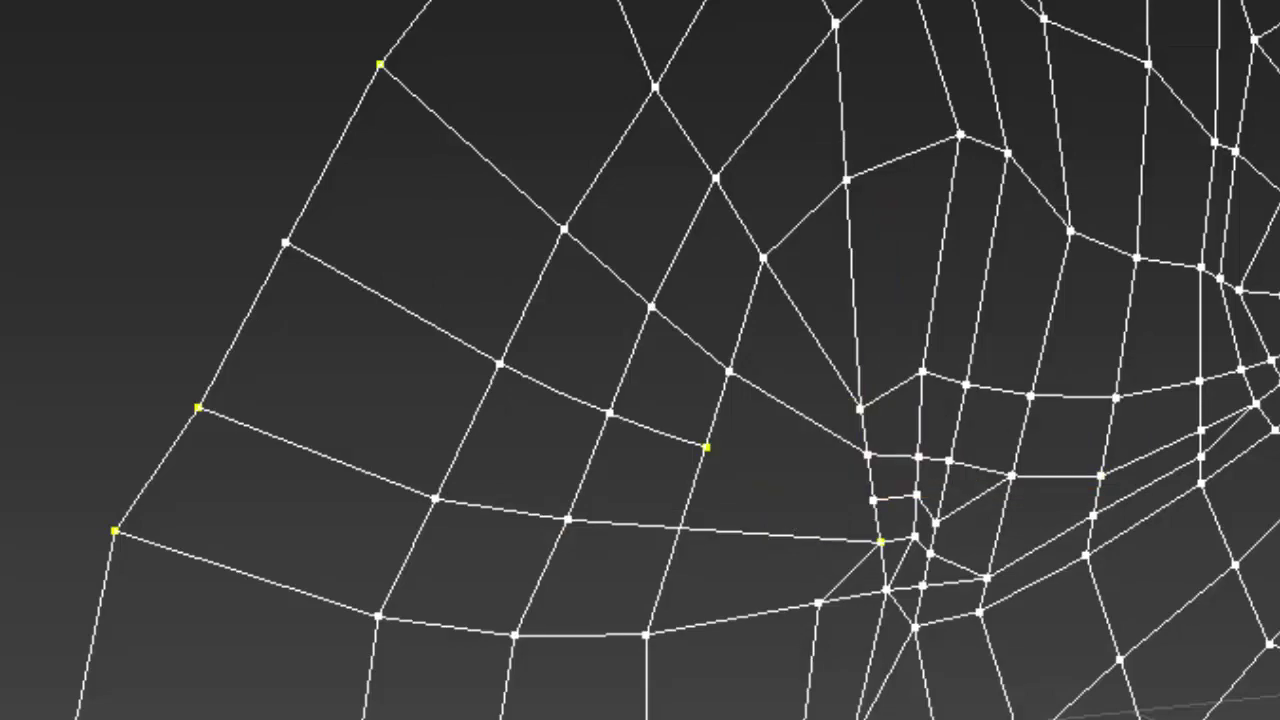
left_click(872, 498)
left_click(705, 447)
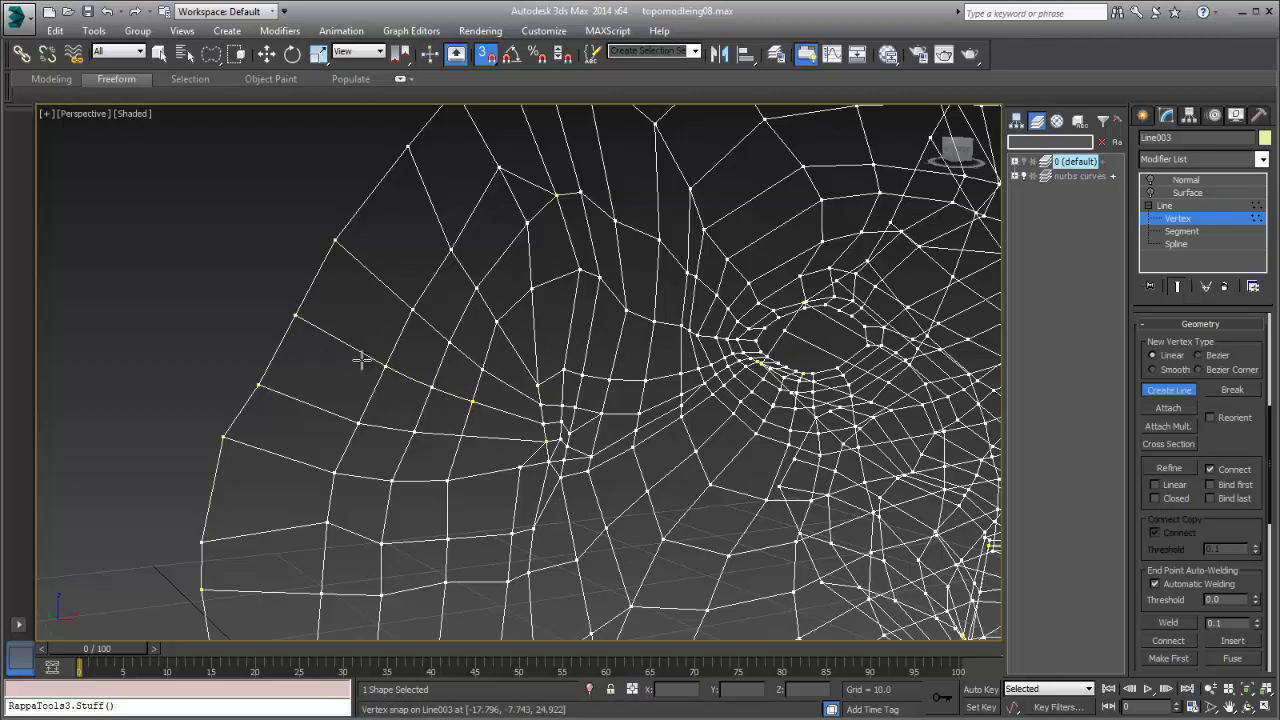
- Refine with Connect across the six vertical segments on the lower side of the cage, starting at the outer edge
middle_click_drag(400, 466, 428, 308)
scroll(394, 331, "up", 5)
scroll(400, 314, "down", 6)
scroll(429, 352, "up", 4)
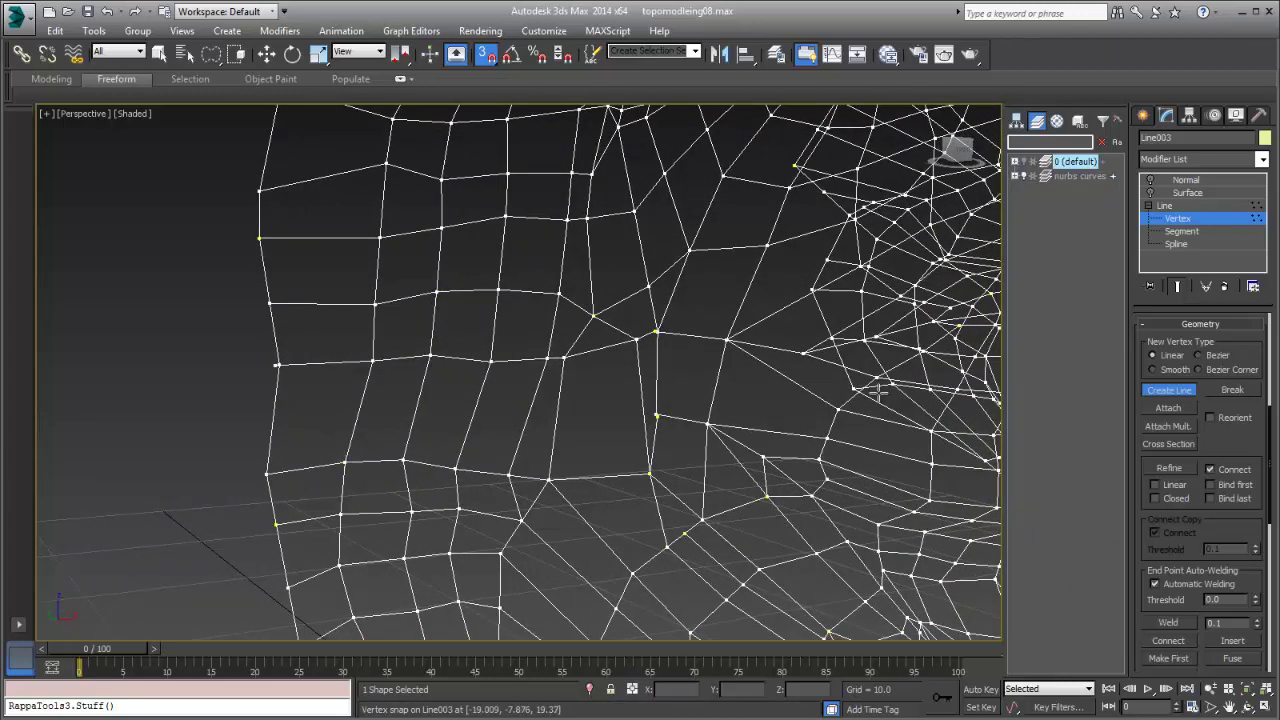
left_click(1170, 469)
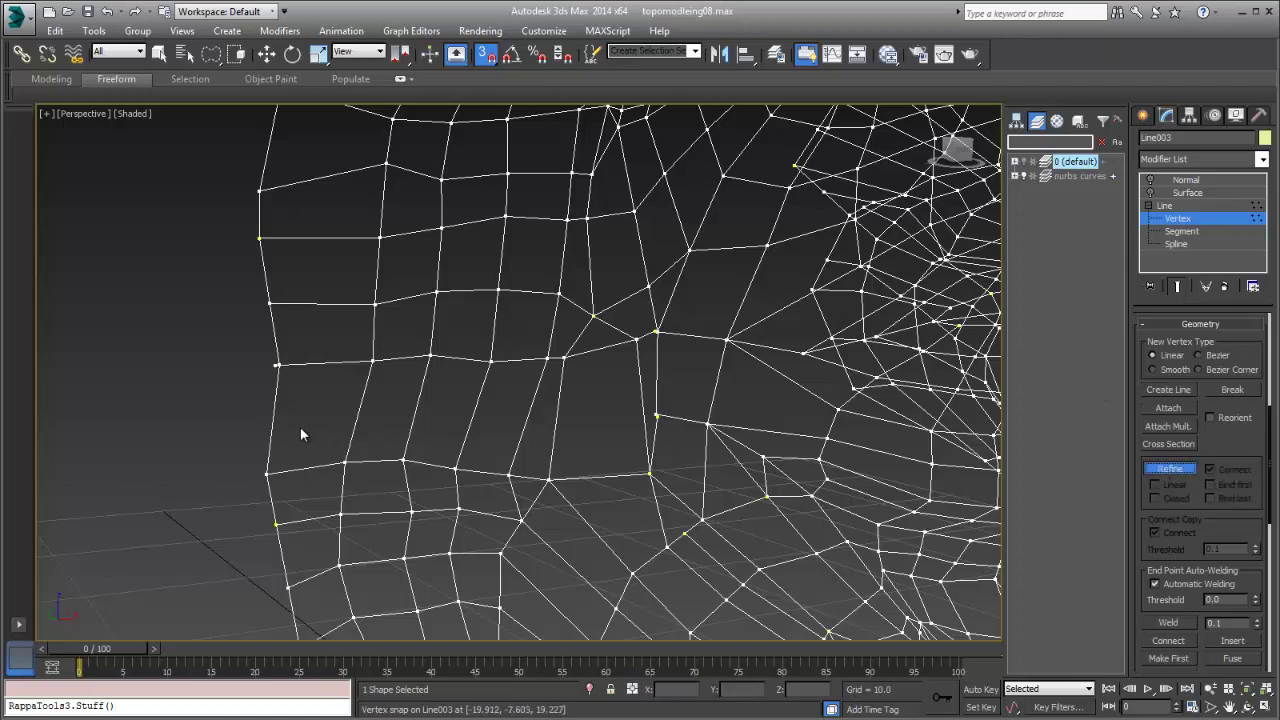
left_click(273, 412)
left_click(359, 410)
left_click(417, 406)
left_click(471, 414)
left_click(527, 418)
left_click(557, 415)
right_click(659, 455)
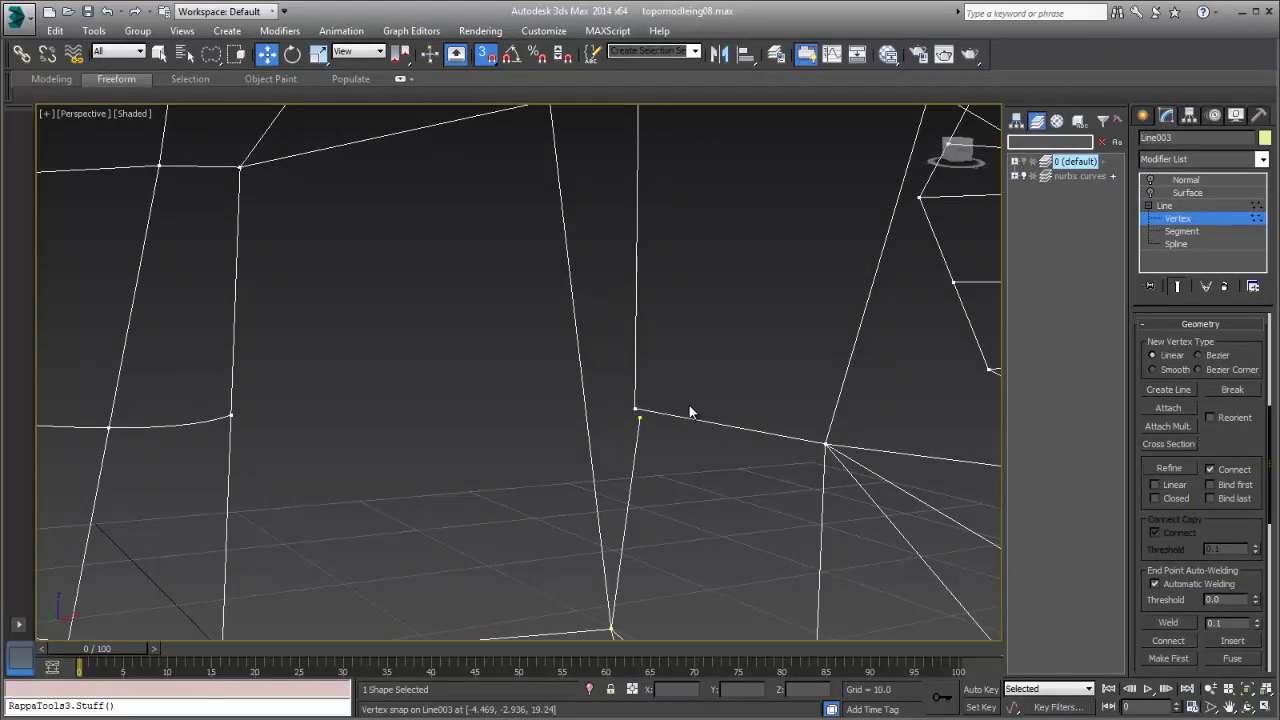
- Select the two nearly coincident vertices where the lower cage lines fail to meet and fuse them into one location
middle_click_drag(689, 407, 695, 400)
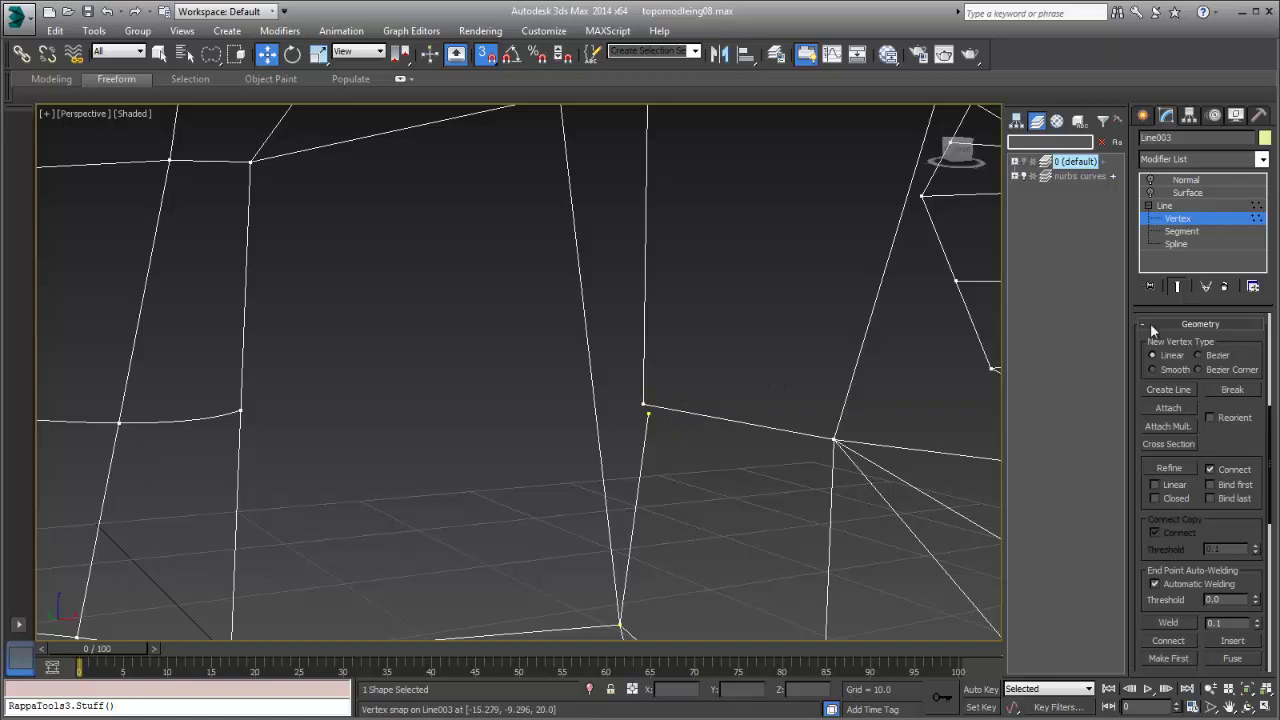
left_click(648, 412)
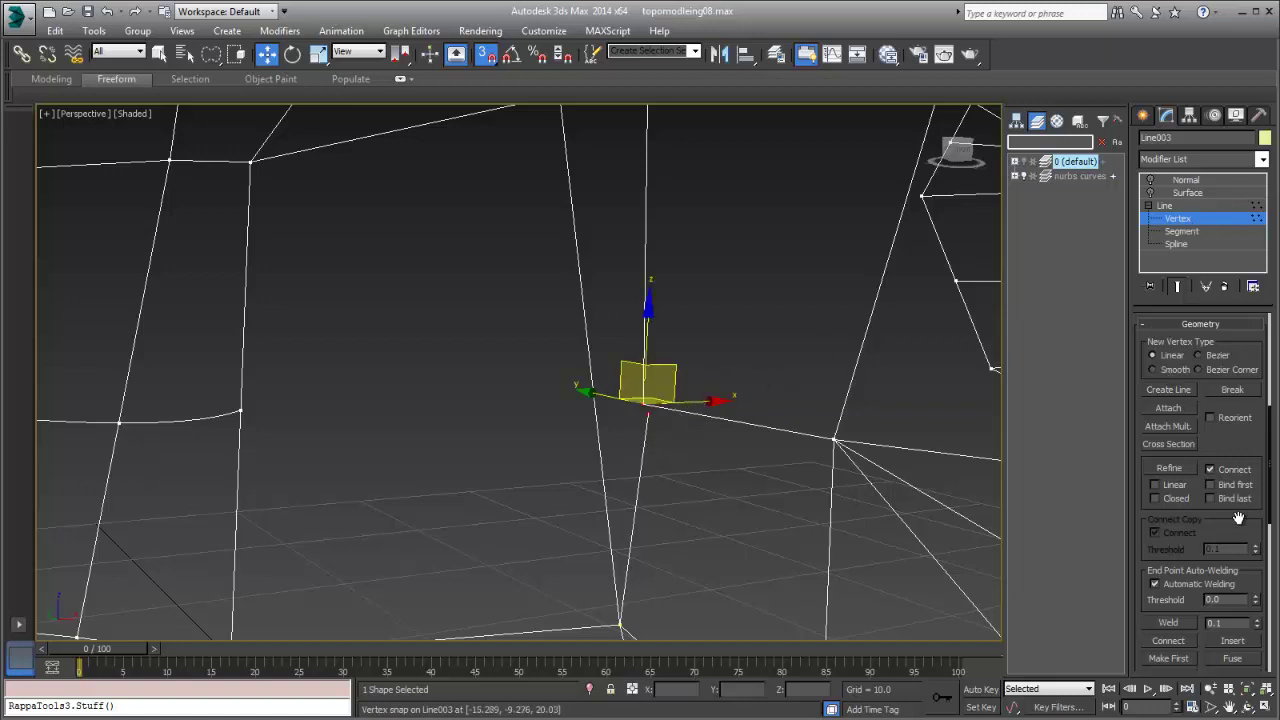
scroll(1234, 508, "down", 5)
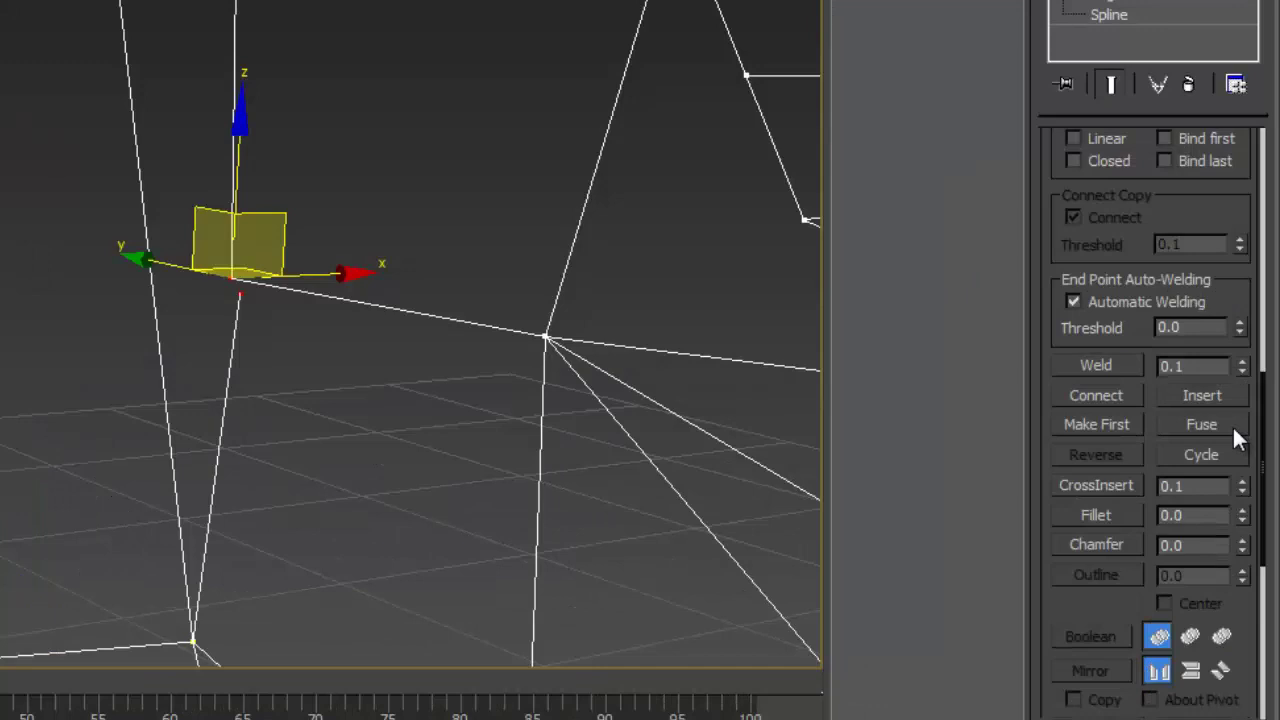
left_click(1234, 428)
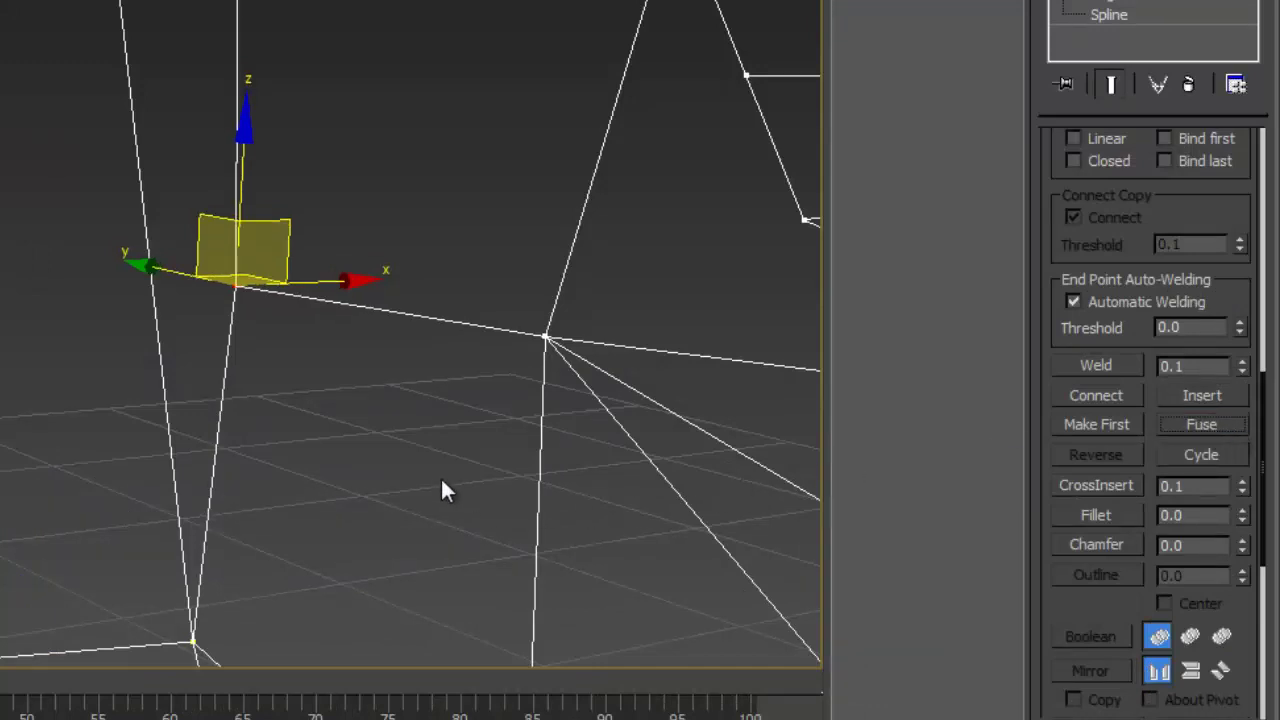
middle_click_drag(371, 451, 318, 459, "alt")
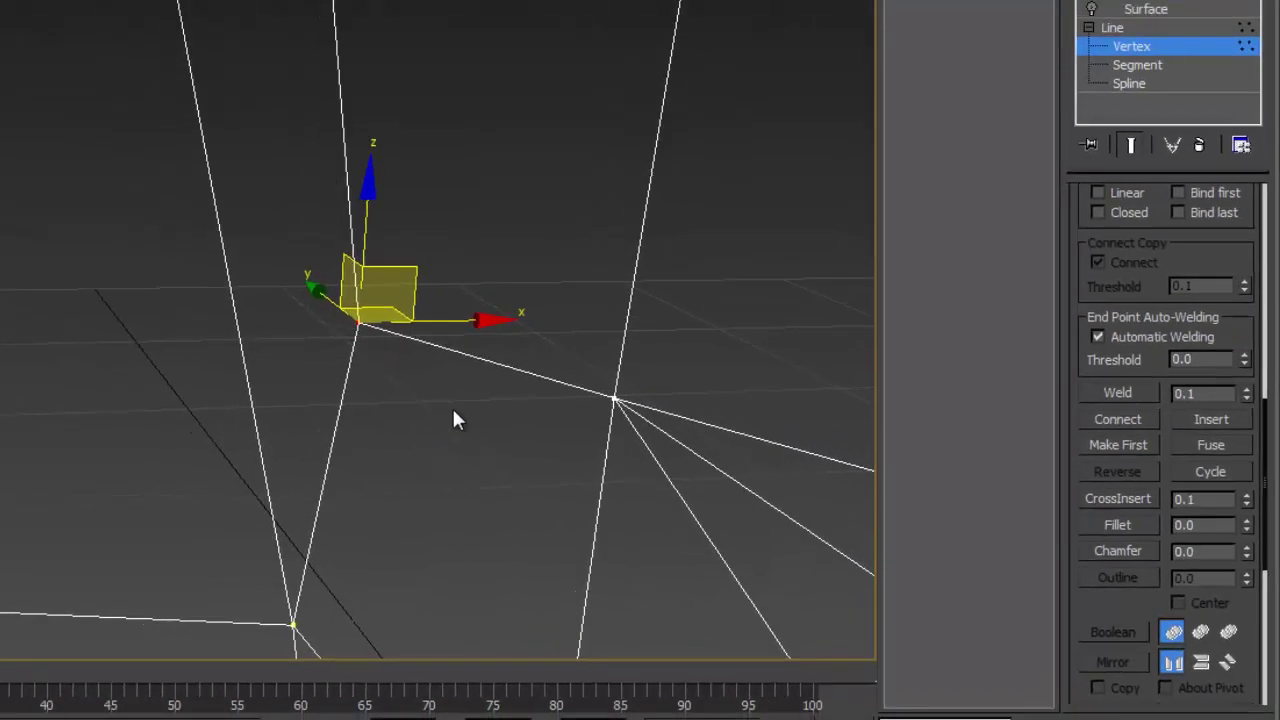
mouse_move(606, 503)
middle_mouse_down("alt")
mouse_move(595, 495)
mouse_move(610, 491)
middle_mouse_up("alt")
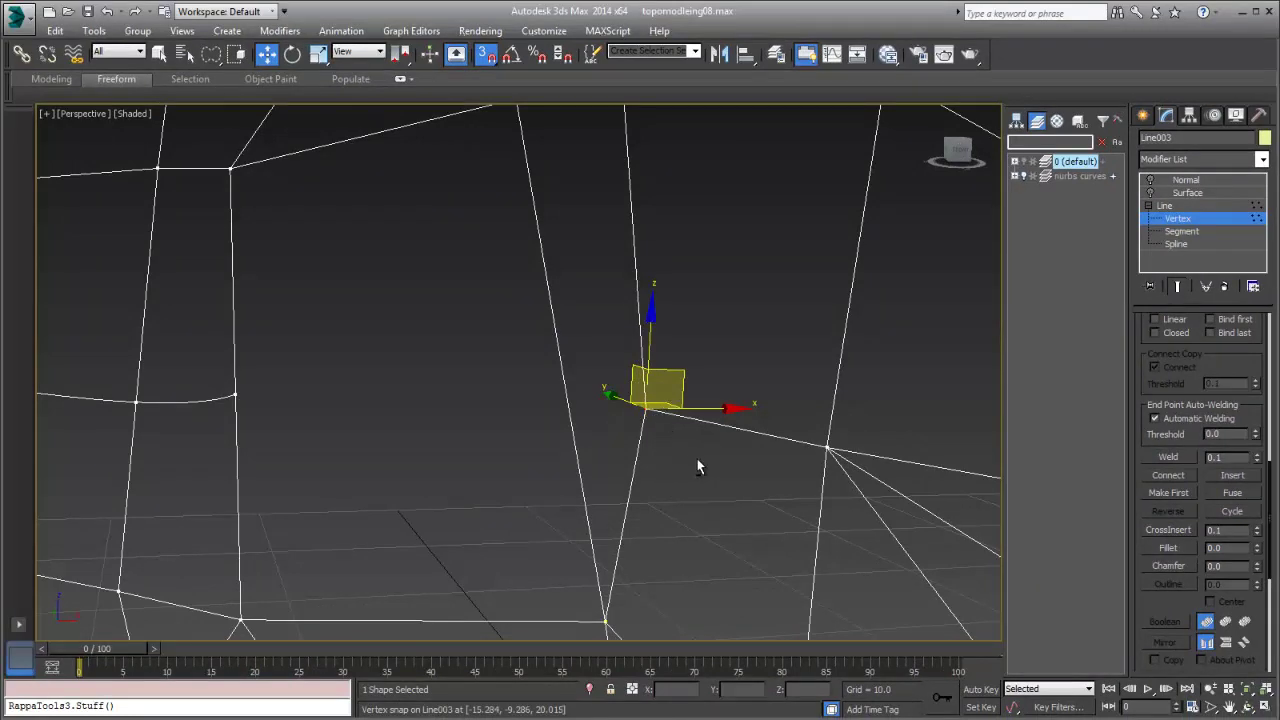
- Turn off snapping and fuse the selected vertices at the junction where the lower cage lines meet
middle_click_drag(698, 467, 737, 472, "alt")
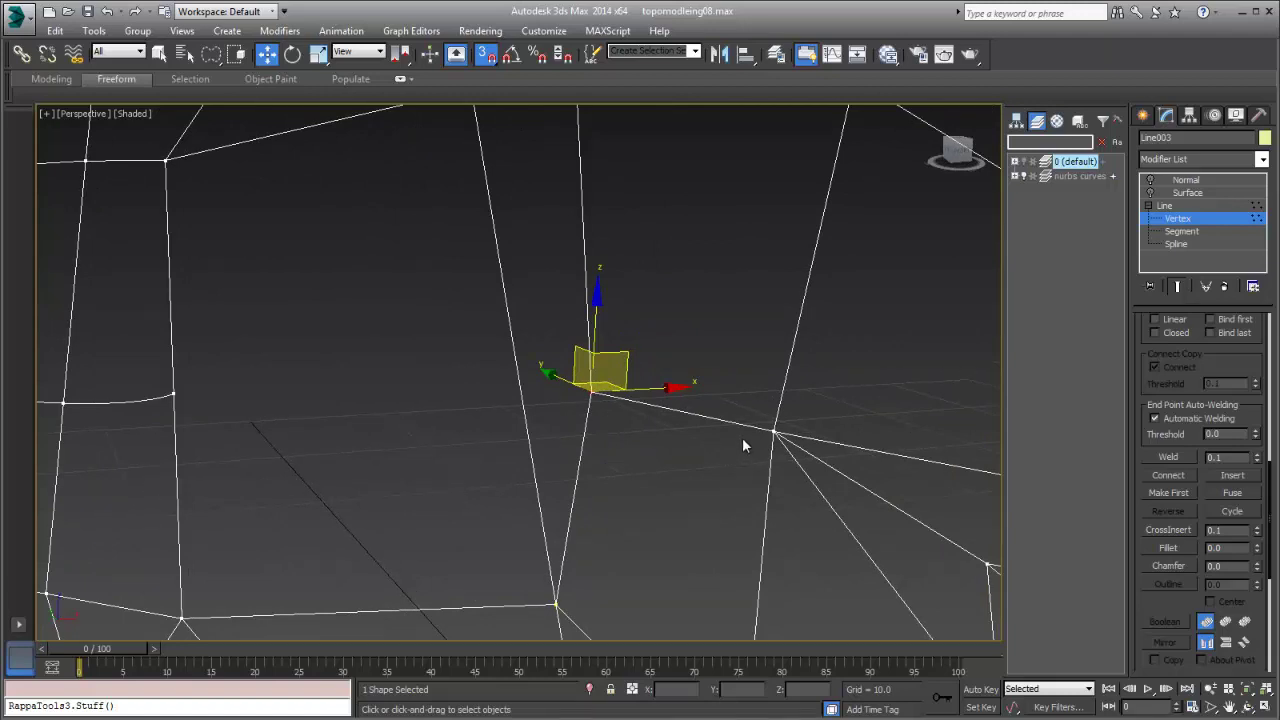
left_click(772, 432)
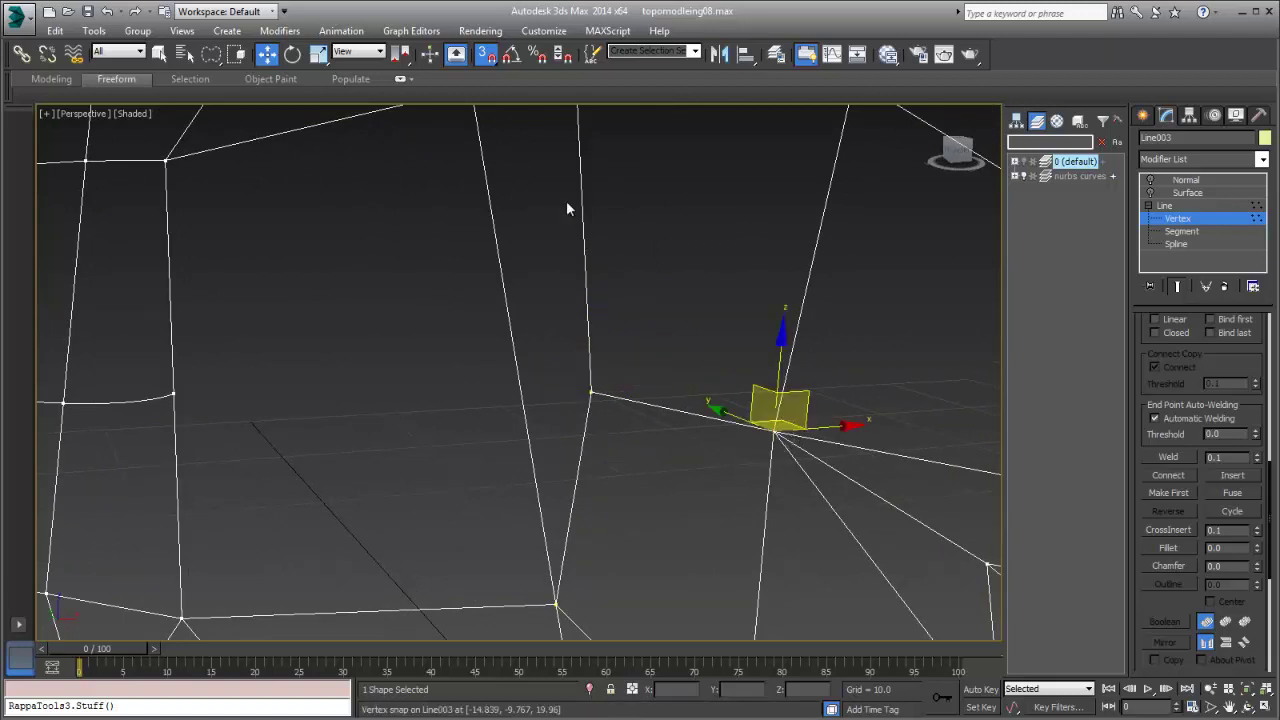
left_click(487, 56)
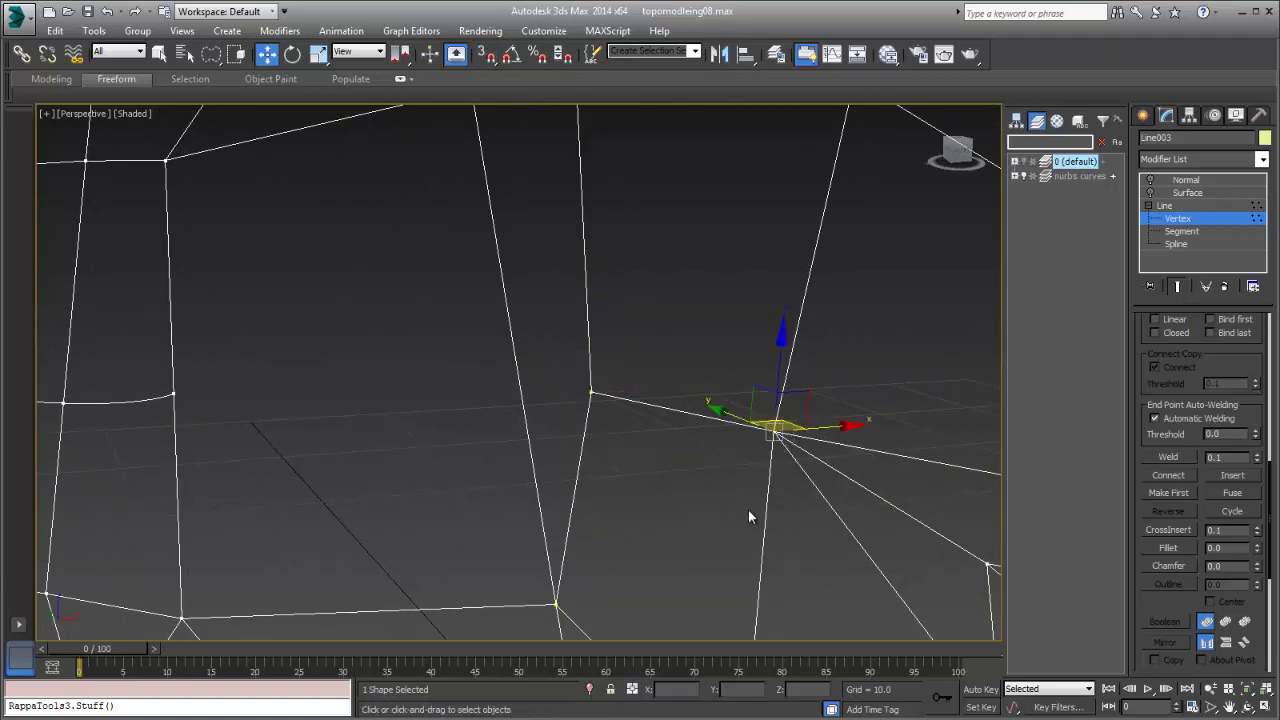
left_click_drag(1200, 364, 1200, 672)
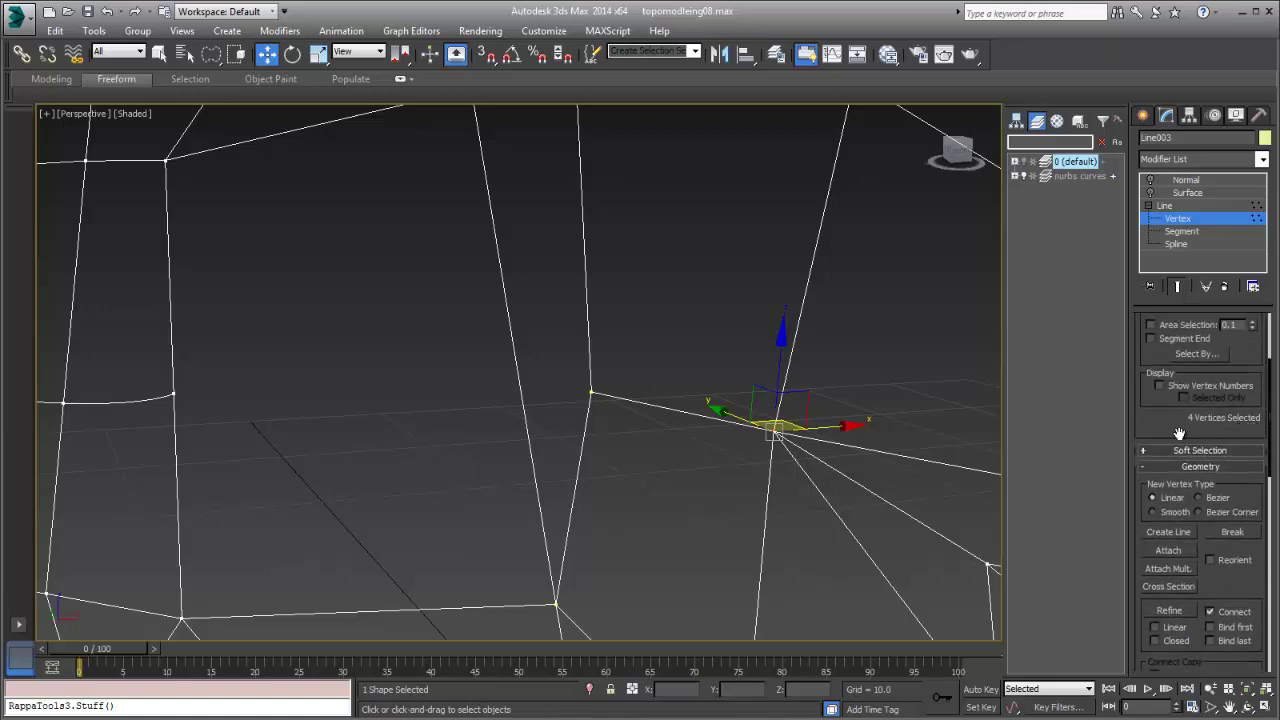
scroll(1160, 432, "down", 5)
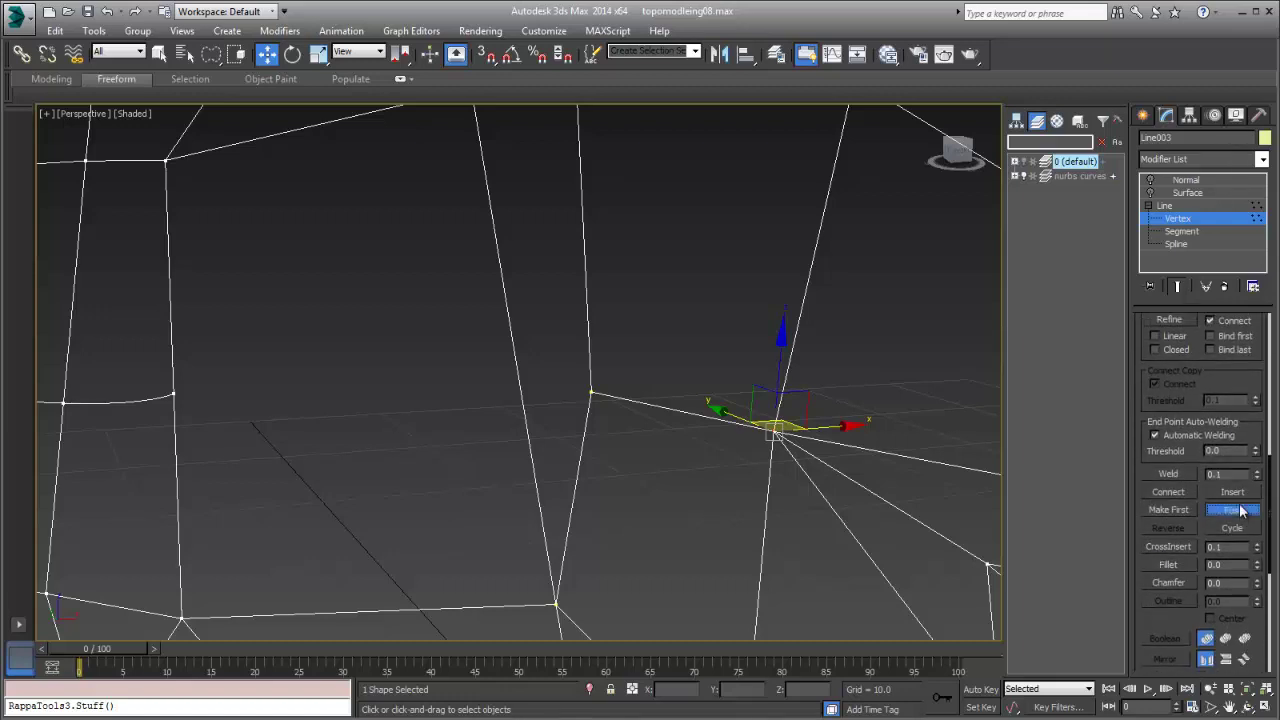
scroll(834, 514, "down", 4)
- Select the nearly coincident vertices on the outer edge of the cage and fuse them
middle_click_drag(905, 424, 769, 420)
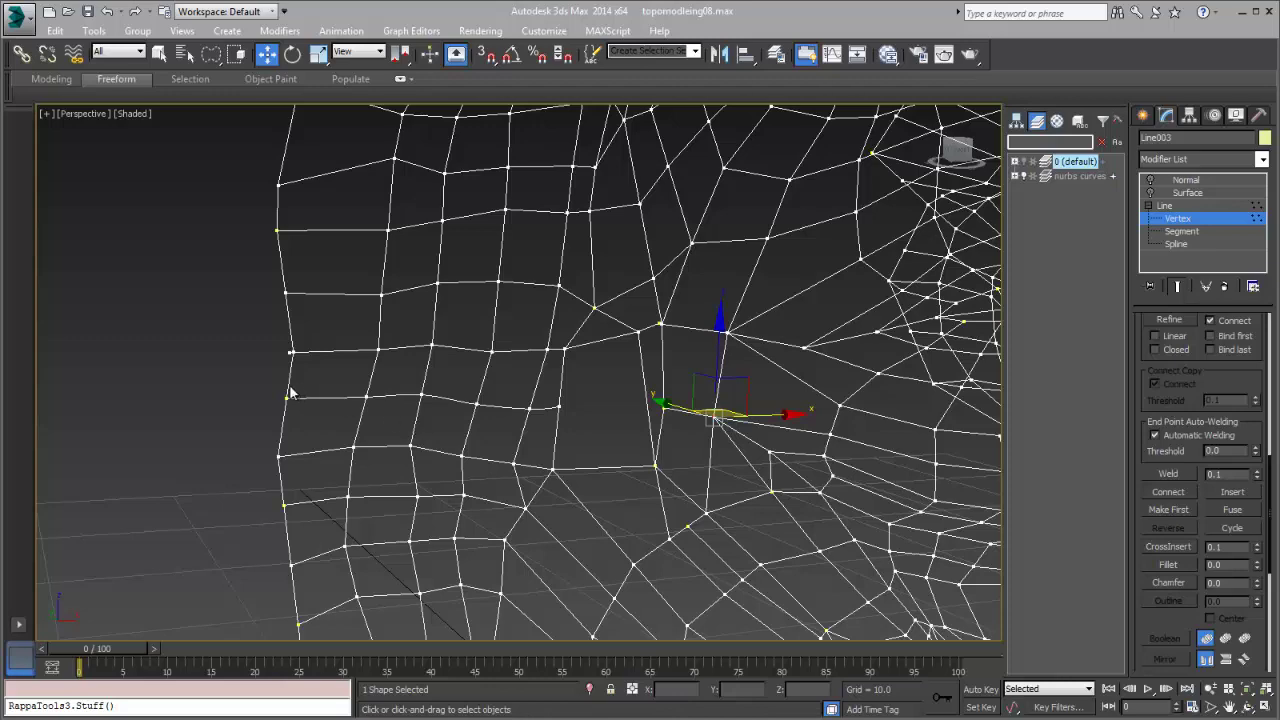
left_click(288, 351)
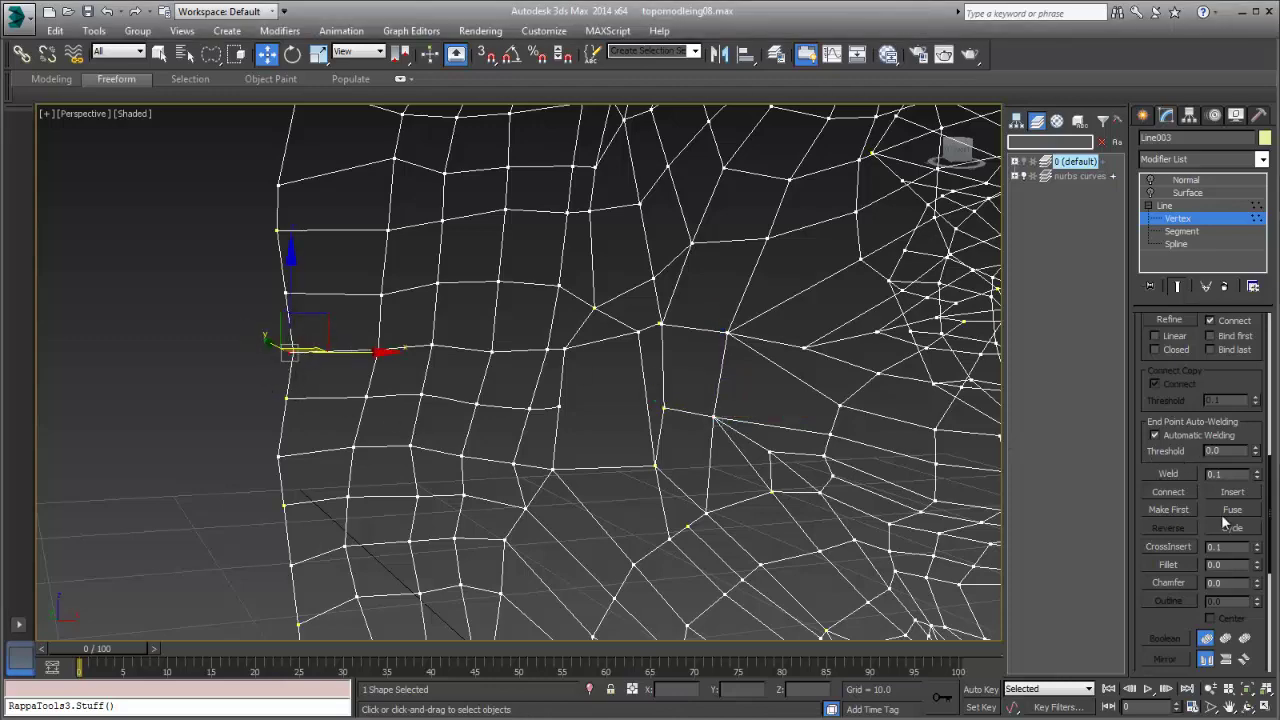
scroll(464, 535, "up", 5)
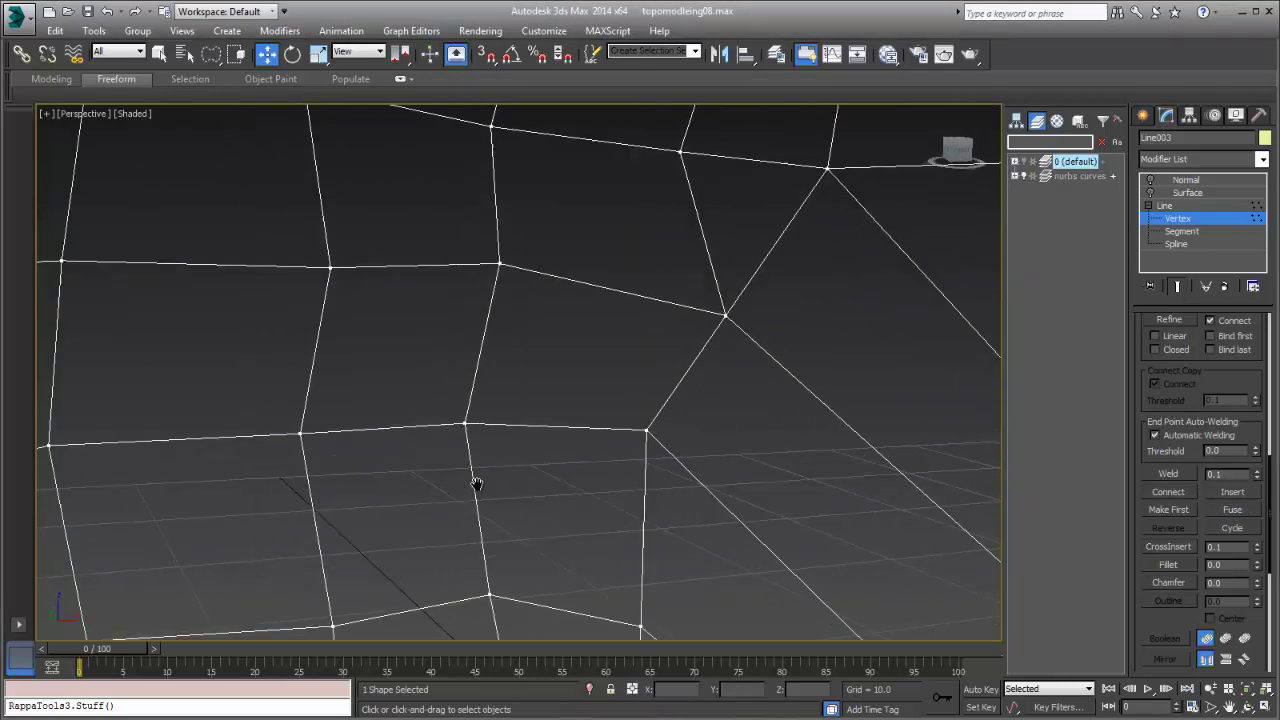
- Examine the cage along the face side and around the eye opening for remaining gaps between vertices
scroll(476, 484, "down", 6)
middle_click_drag(480, 474, 438, 538)
scroll(462, 398, "up", 4)
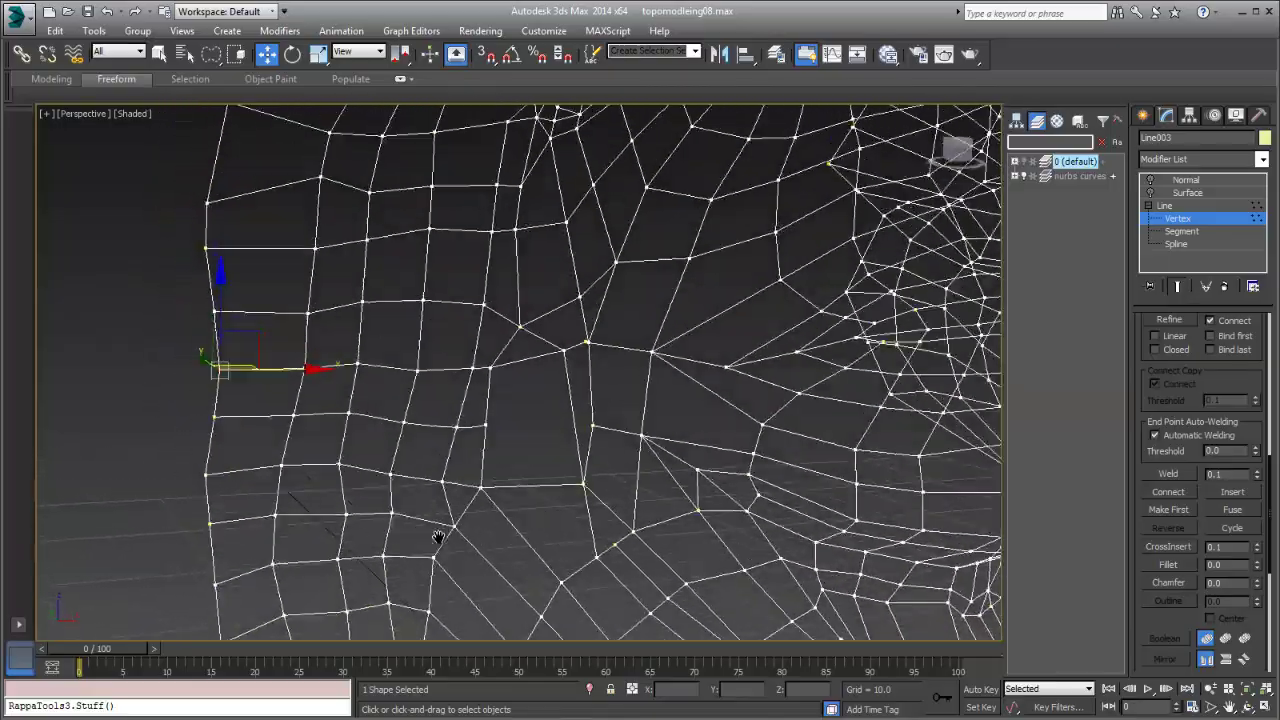
scroll(438, 538, "down", 3)
scroll(563, 403, "up", 3)
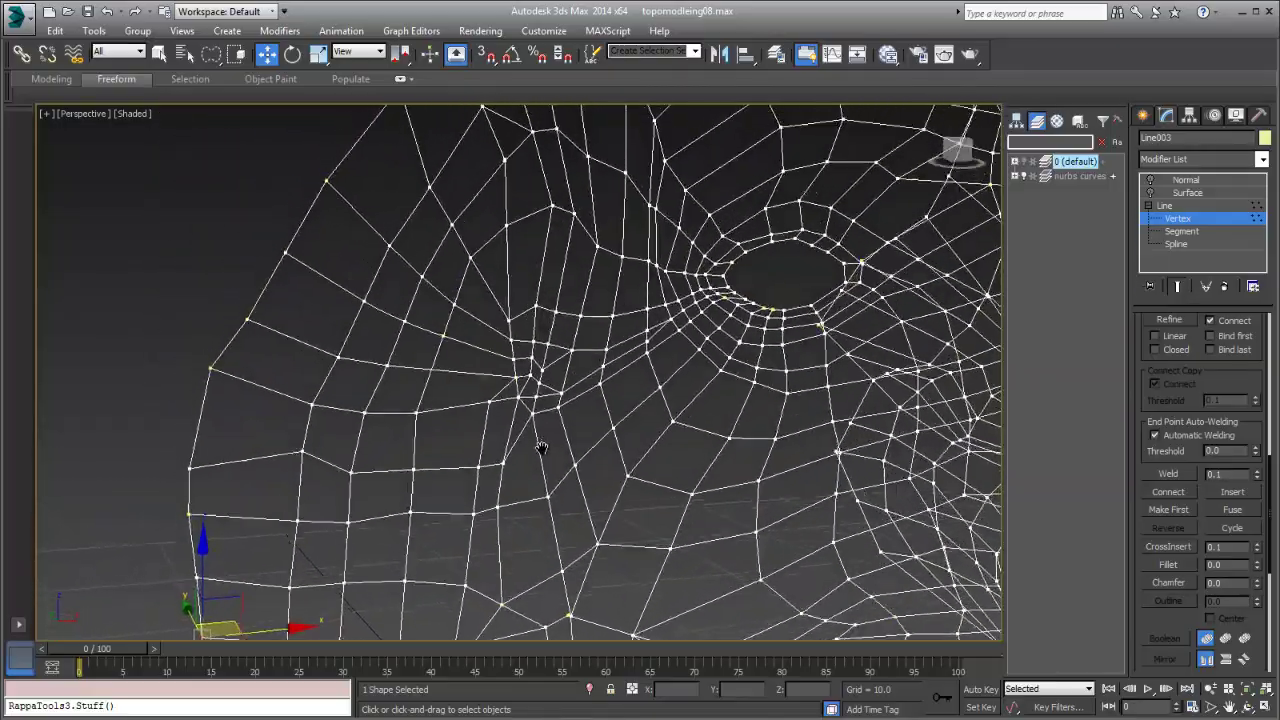
middle_click_drag(541, 447, 534, 500)
scroll(534, 500, "down", 6)
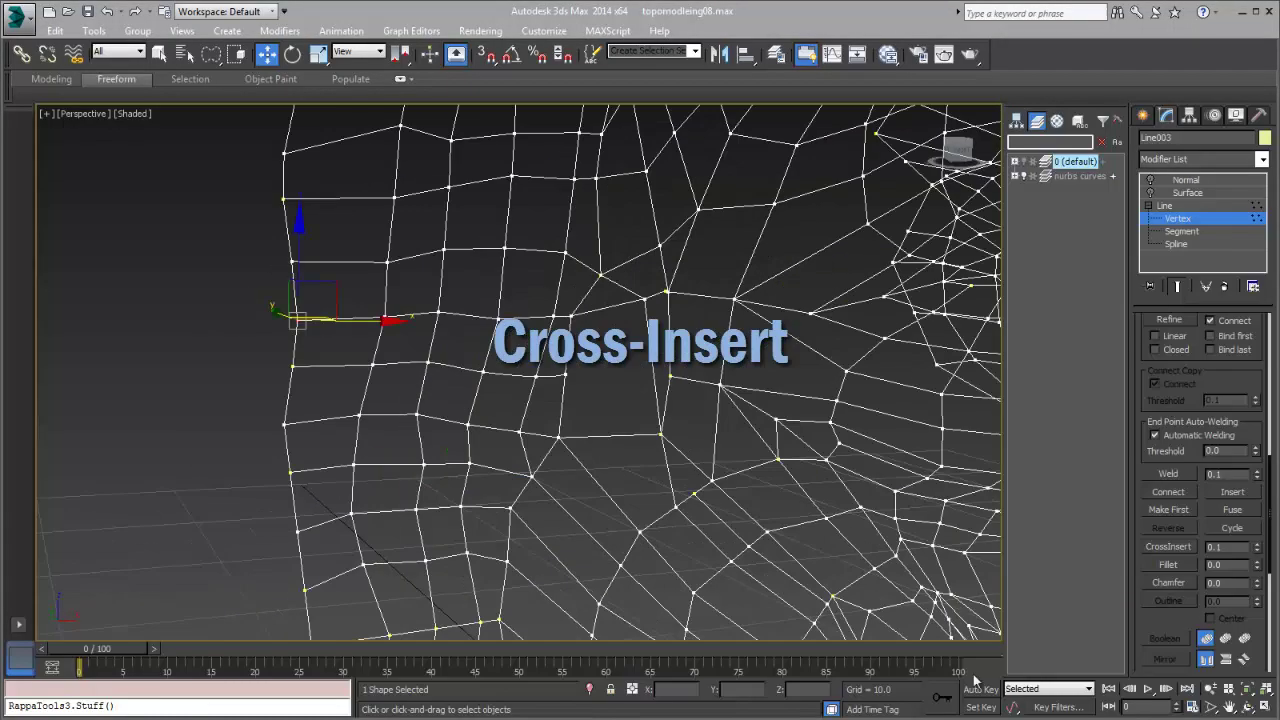
- With 3D vertex snapping on and Connect off, create a line from the fused junction vertex to the inner end of the short row
scroll(707, 437, "up", 10)
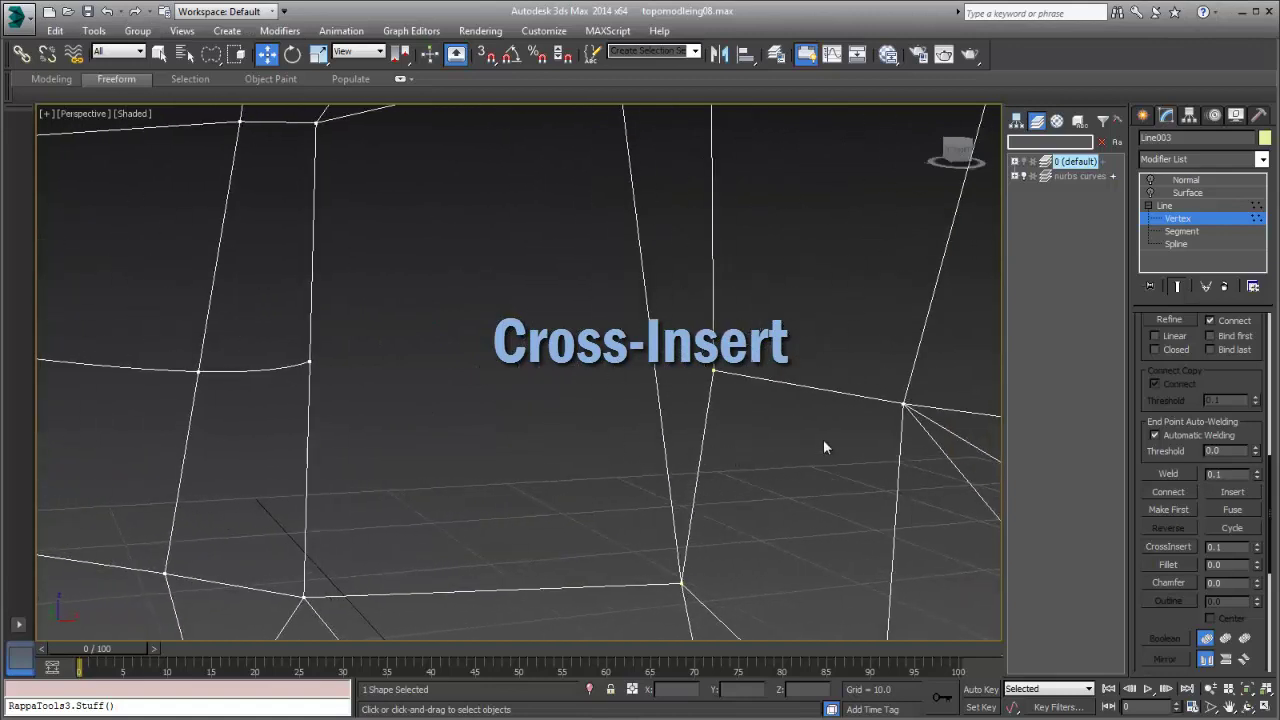
scroll(1246, 402, "up", 8)
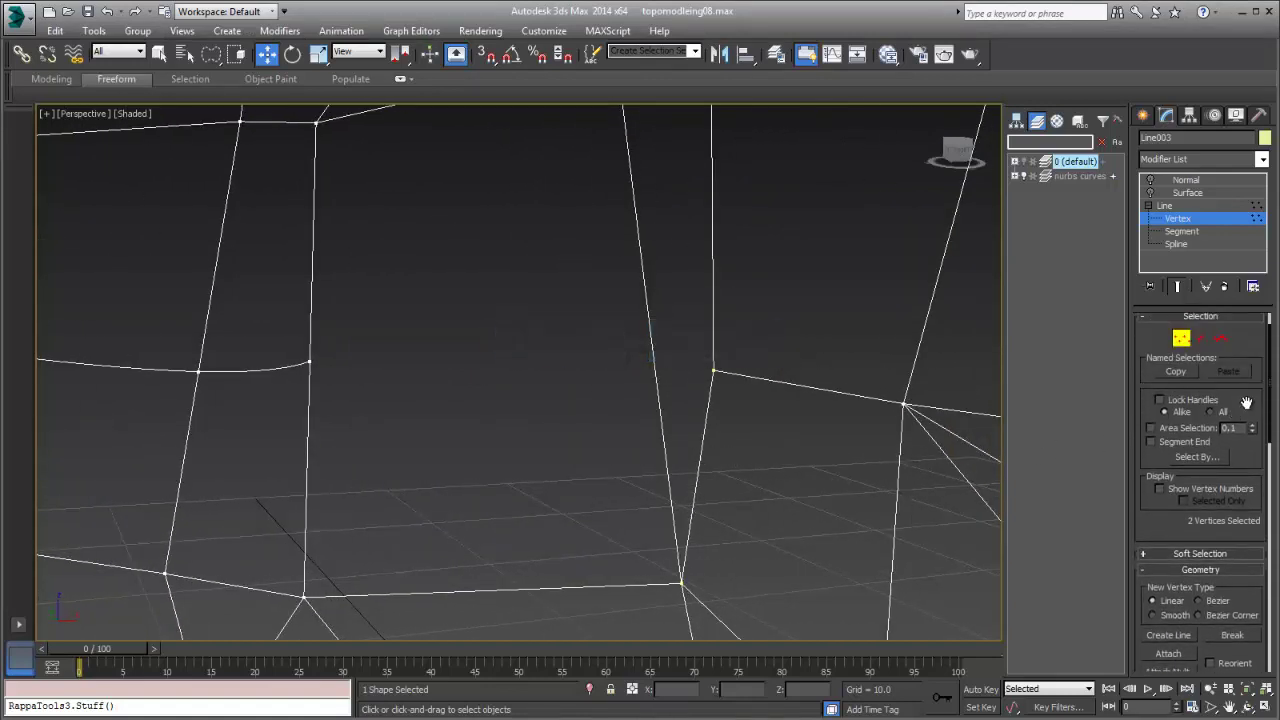
scroll(1246, 402, "down", 5)
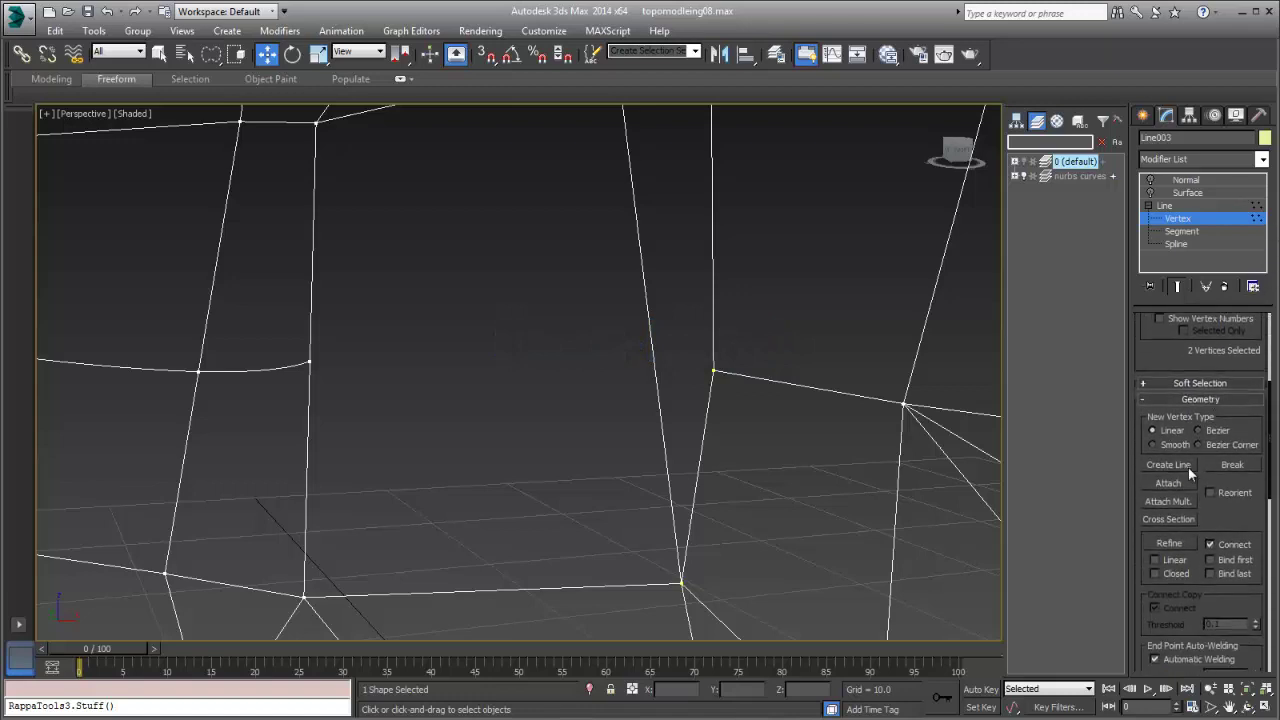
left_click(1181, 469)
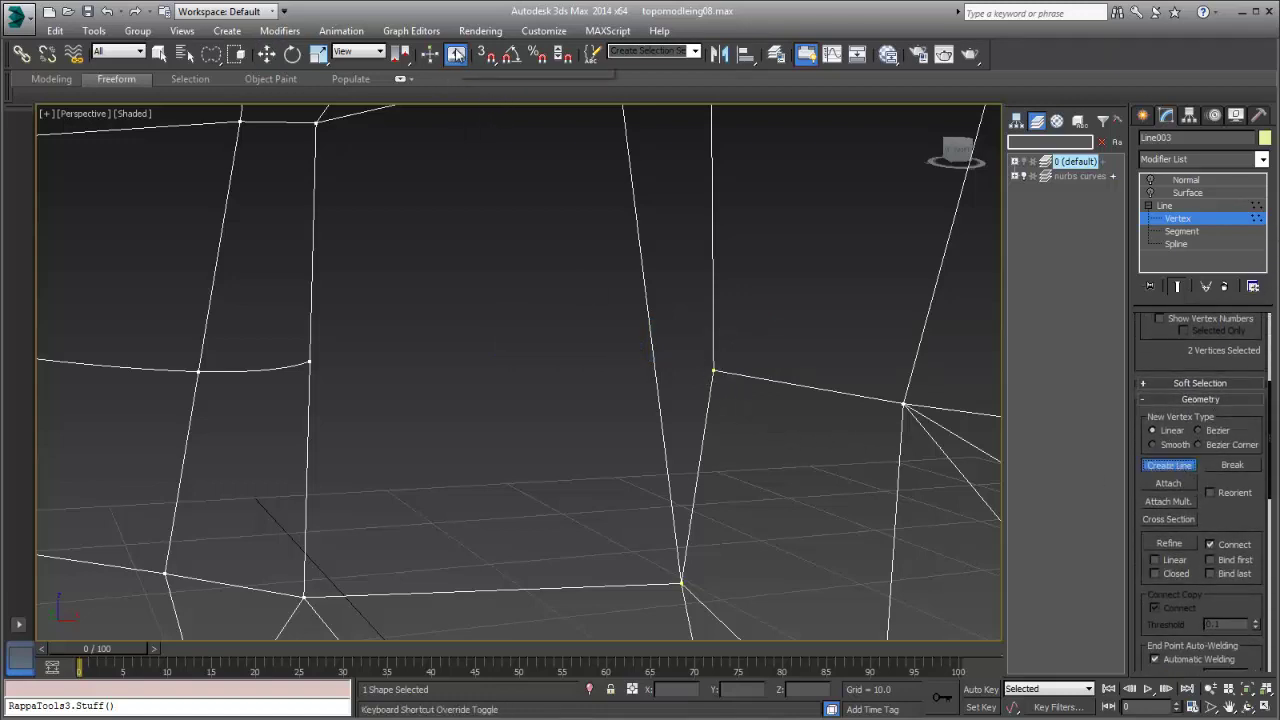
left_click(487, 55)
right_click(487, 55)
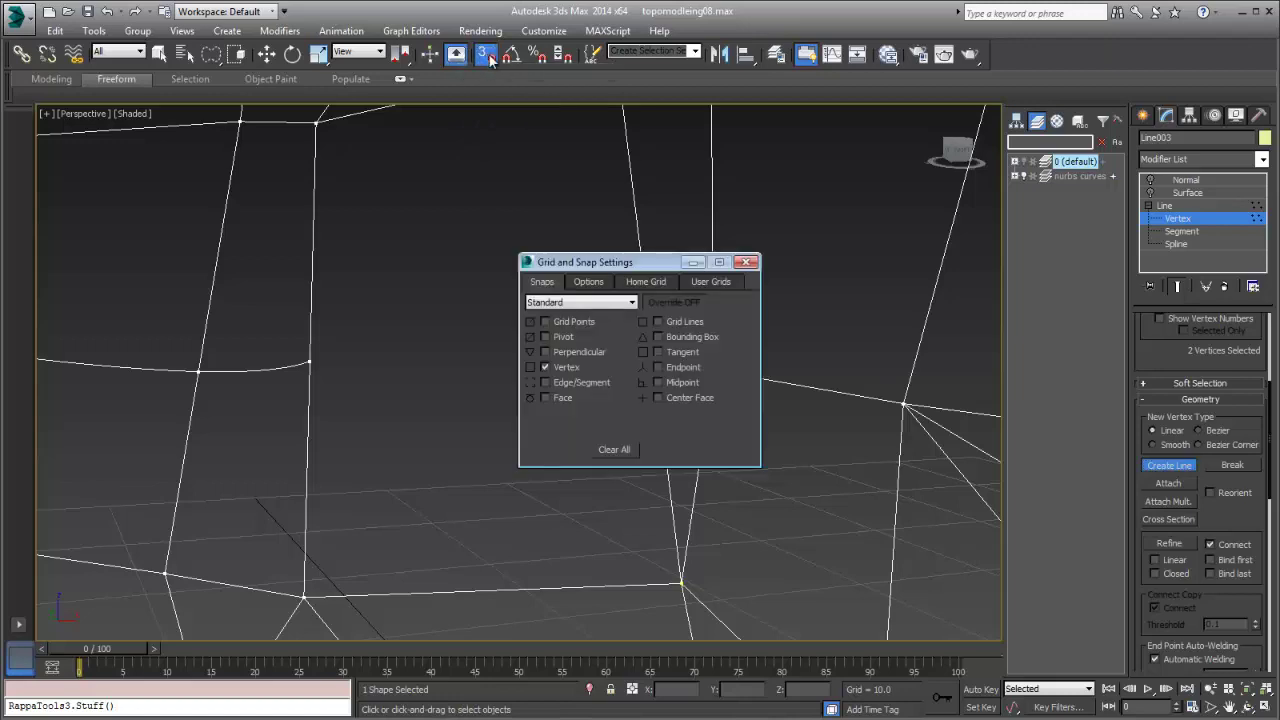
left_click(746, 262)
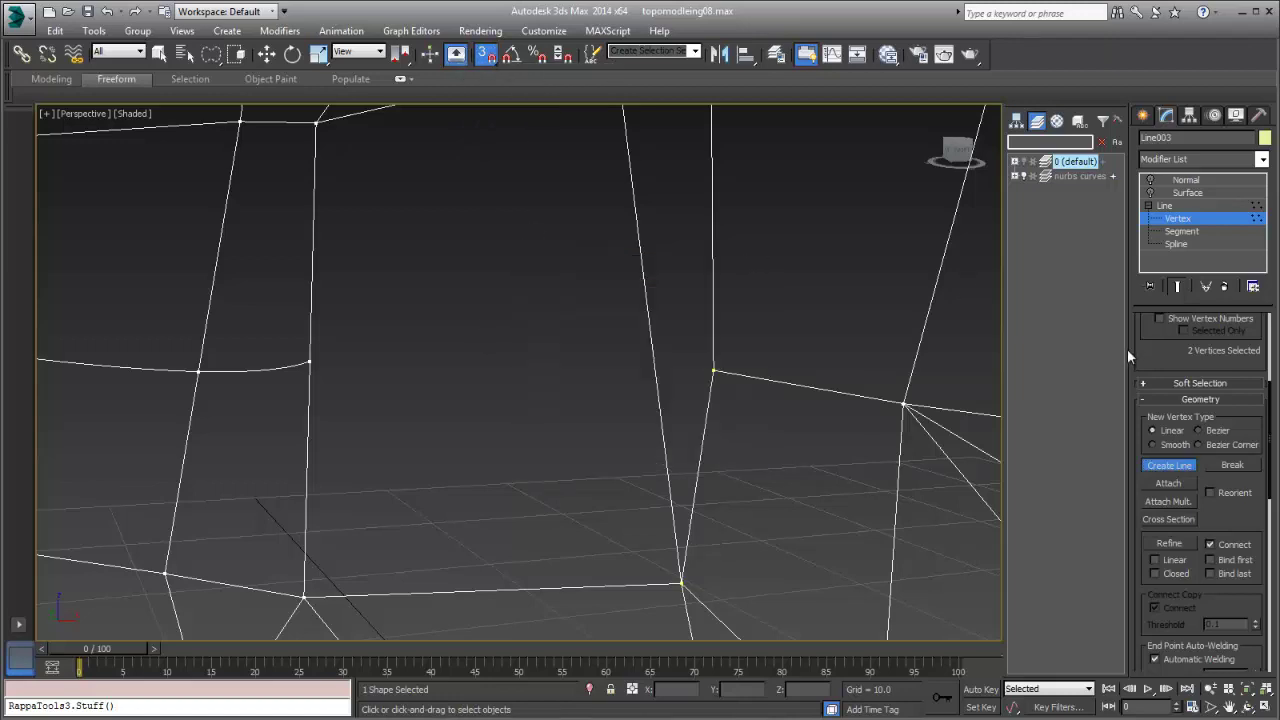
left_click_drag(1212, 528, 1248, 300)
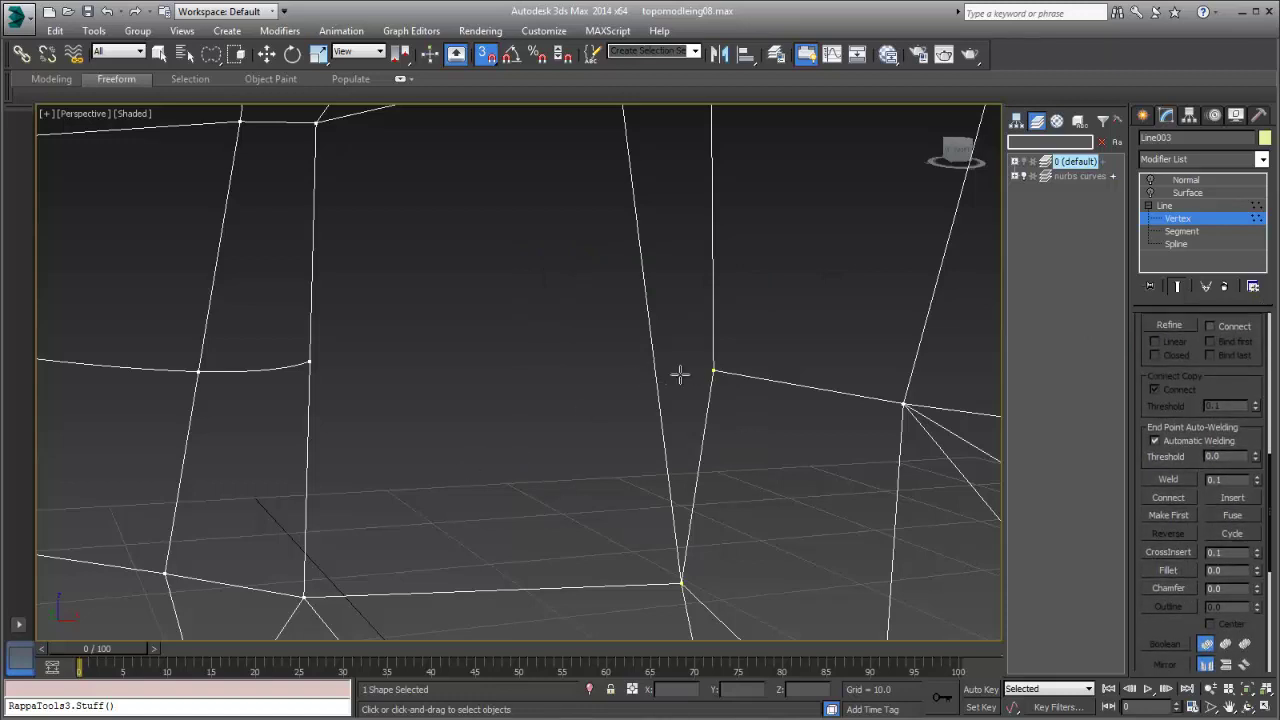
left_click(713, 370)
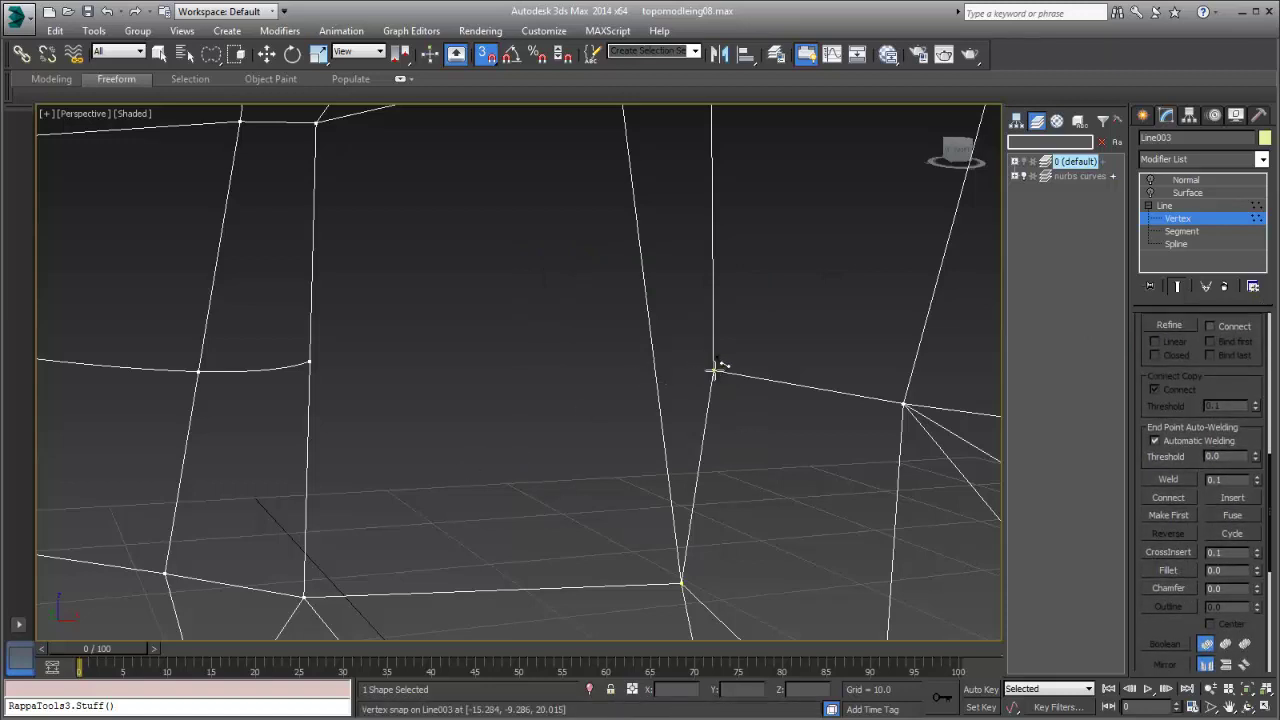
left_click(309, 362)
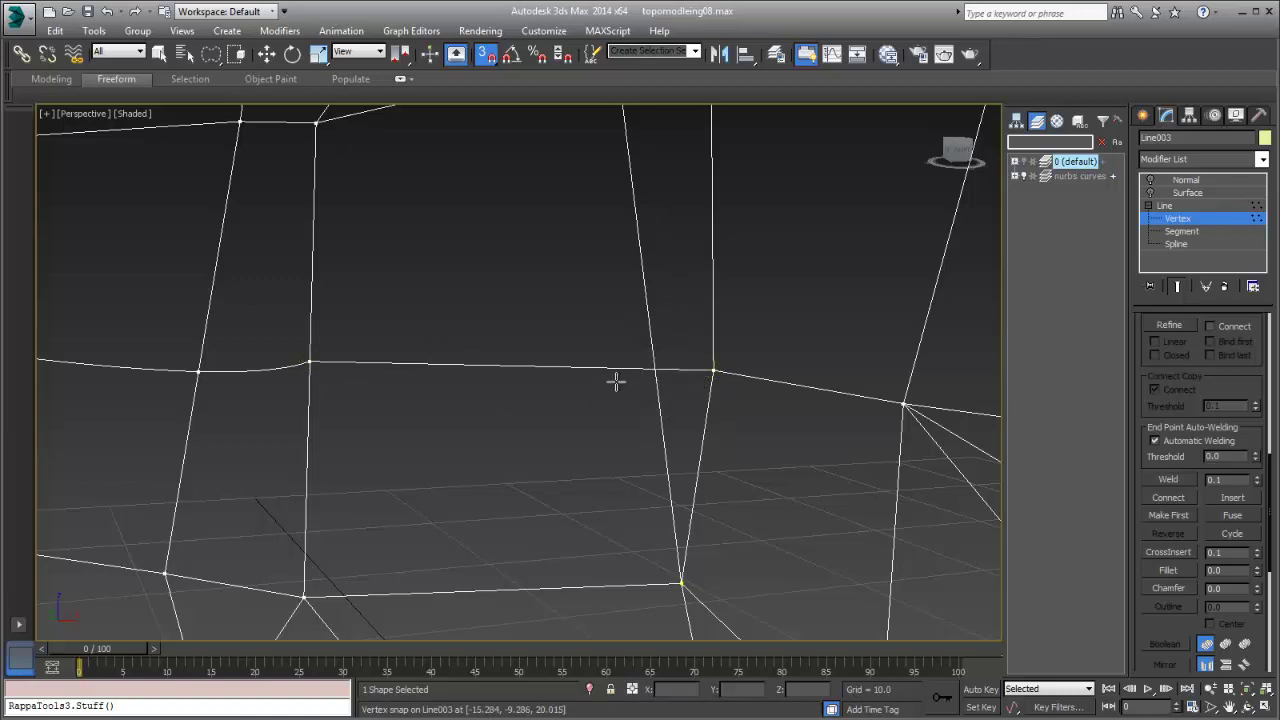
key("w")
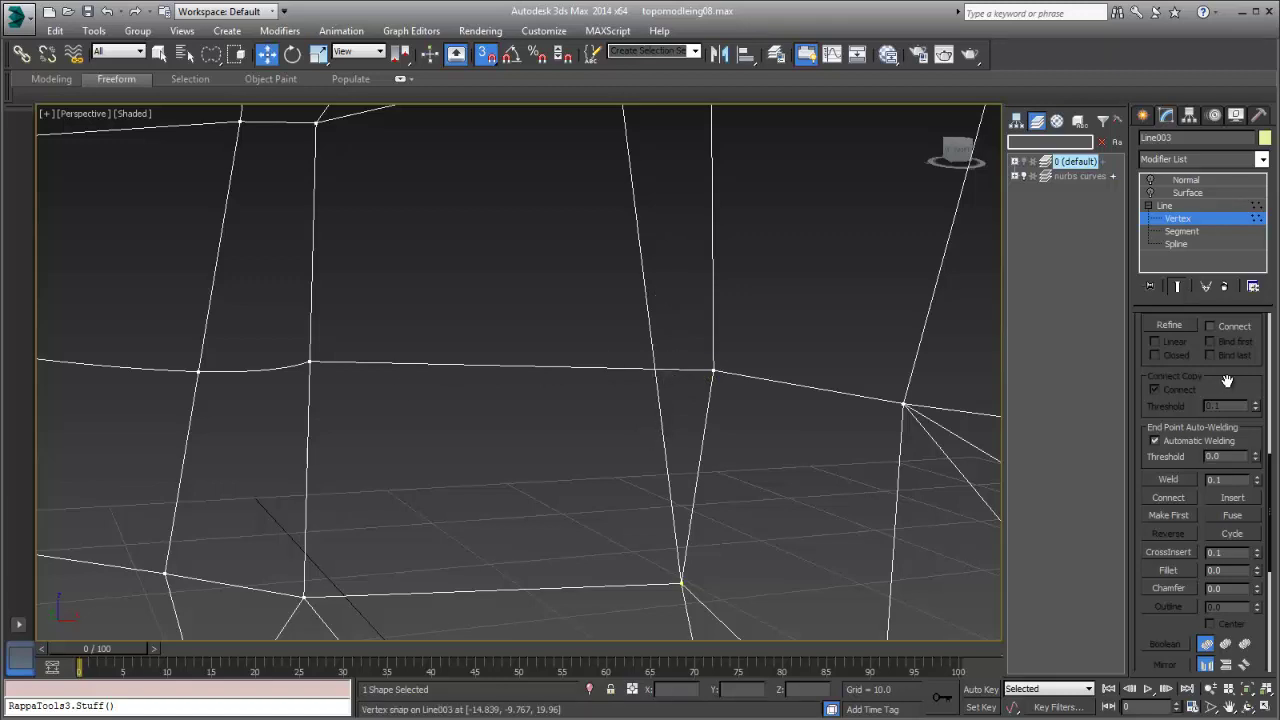
- Try to cross-insert vertices where the new line crosses the vertical spline, using the 0.1 threshold
scroll(1227, 381, "up", 5)
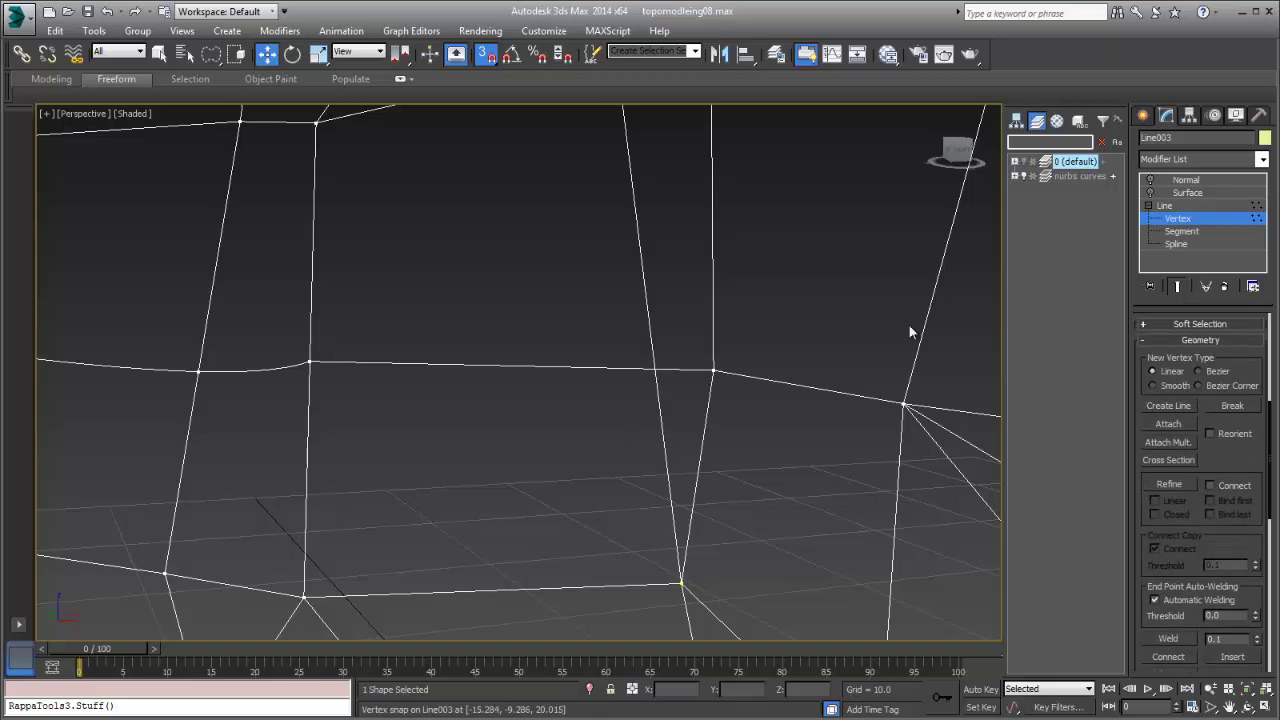
left_click_drag(1220, 450, 1236, 269)
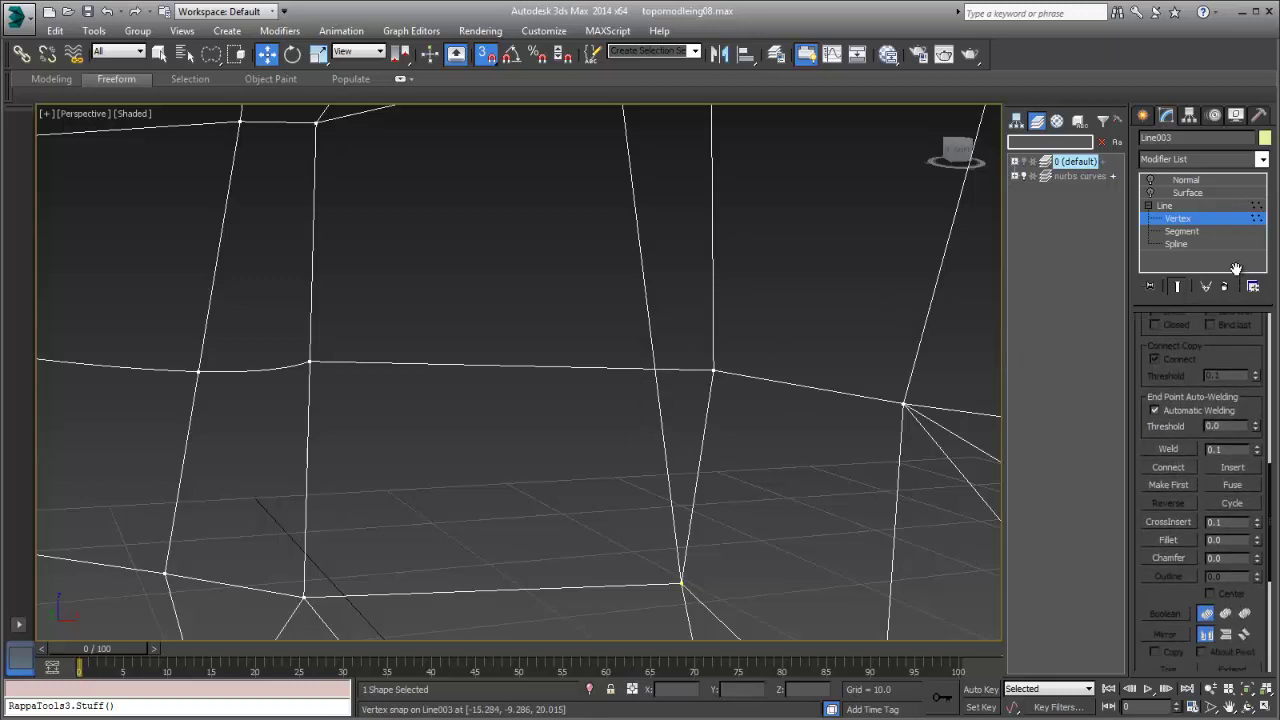
left_click(1166, 522)
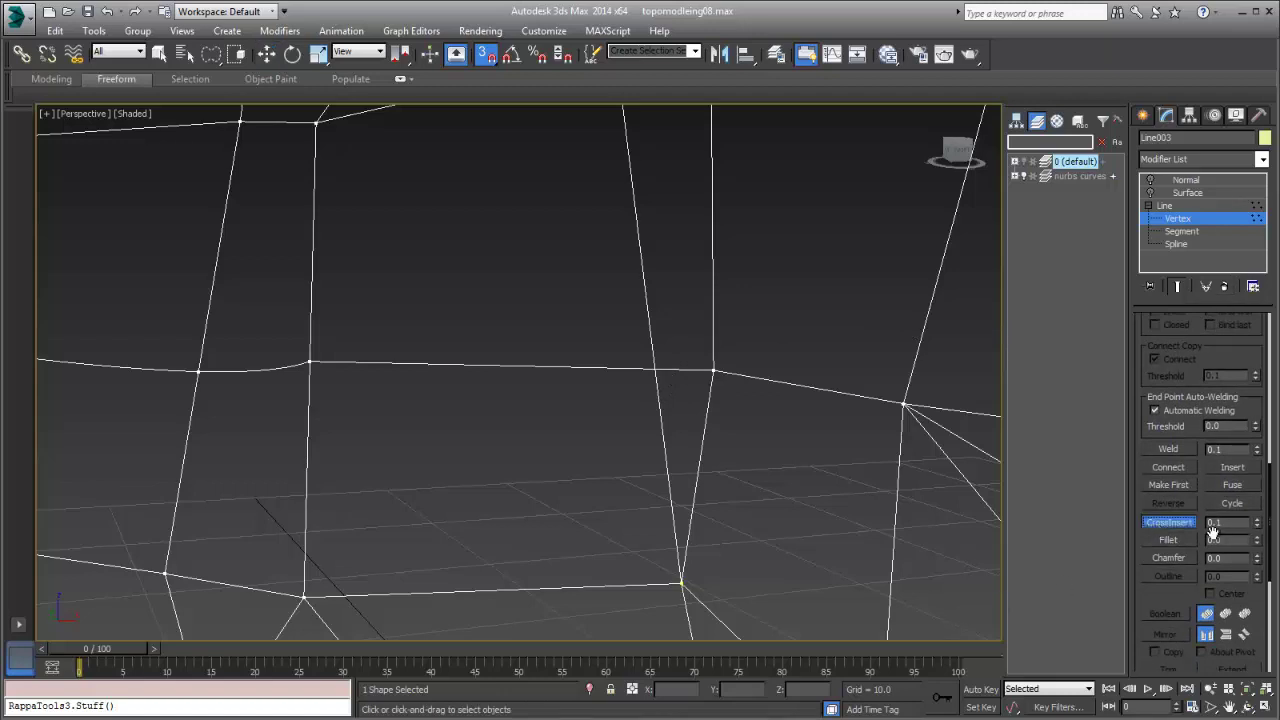
left_click(656, 370)
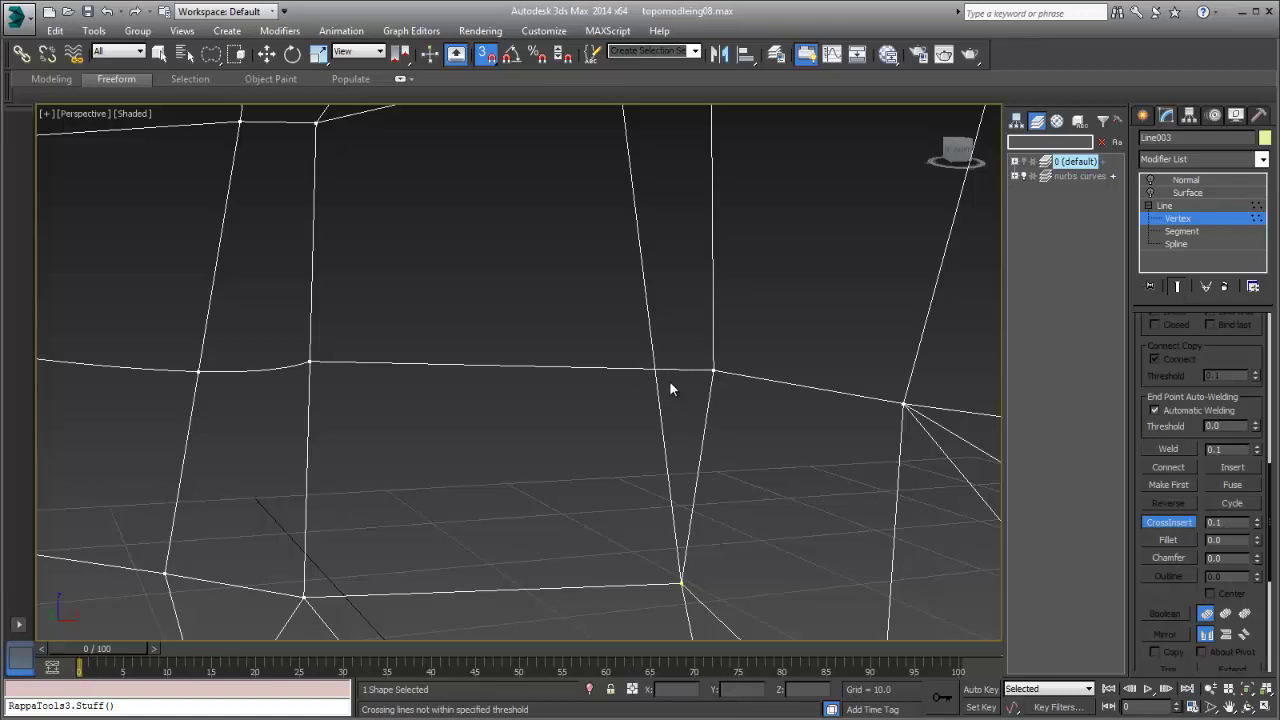
right_click(669, 382)
right_click(669, 381)
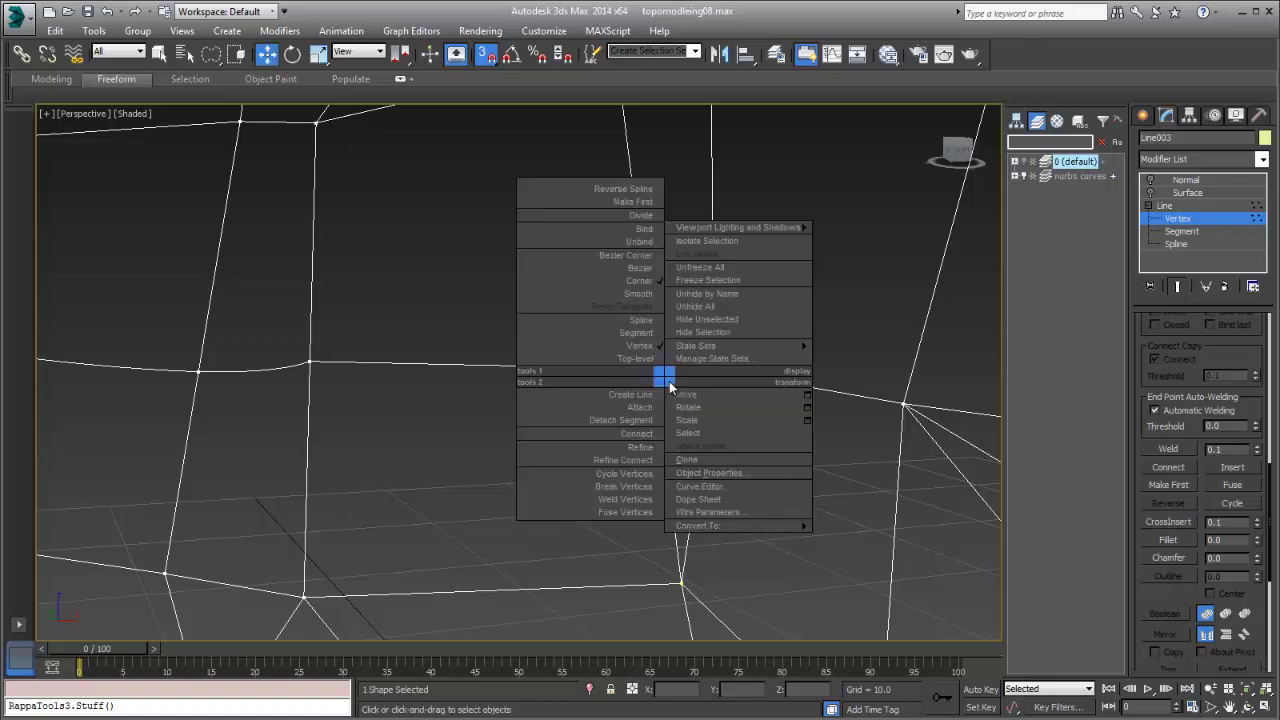
left_click(646, 349)
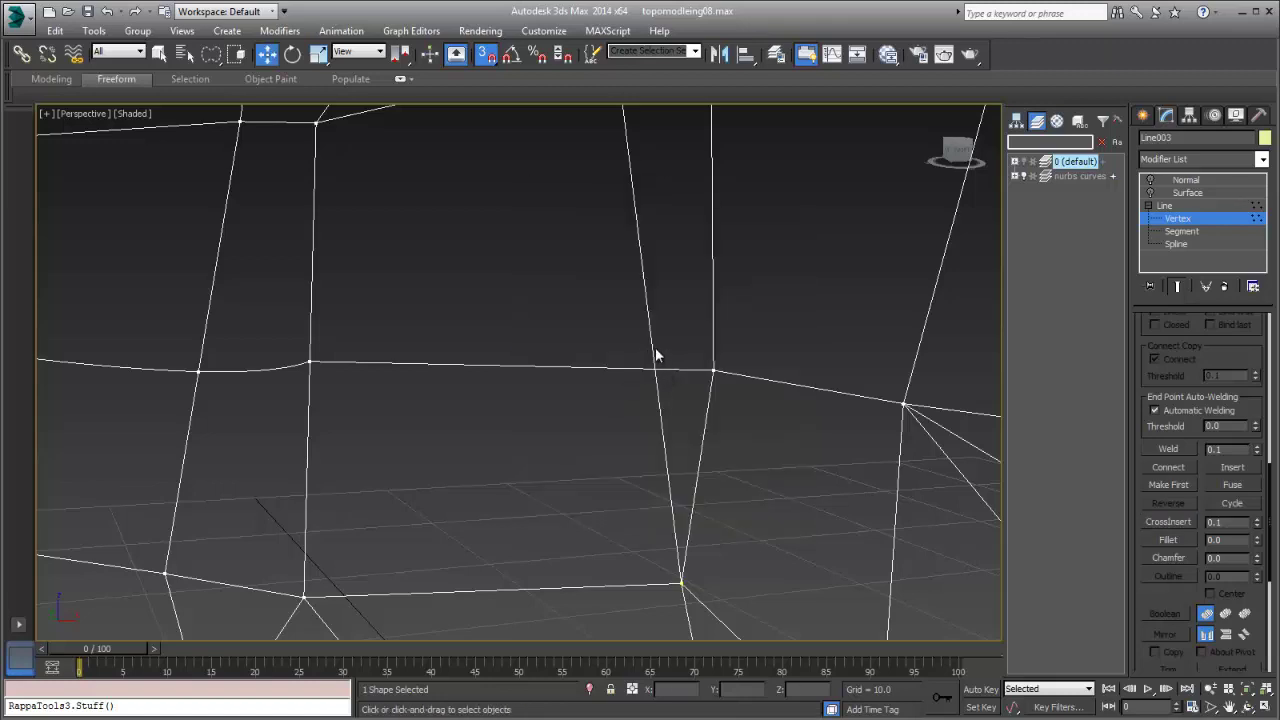
- Set the CrossInsert threshold to 5 and insert vertices on both splines where the new line crosses the vertical one
scroll(1200, 400, "up", 3)
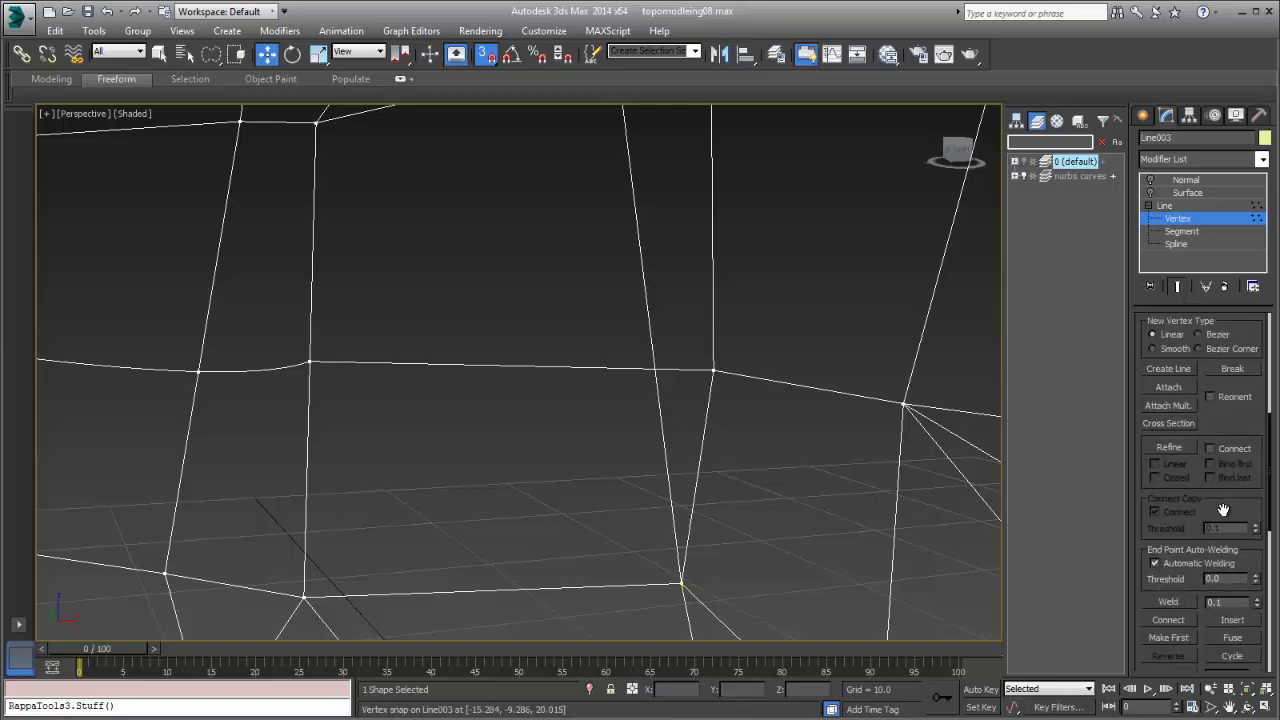
scroll(651, 451, "down", 8)
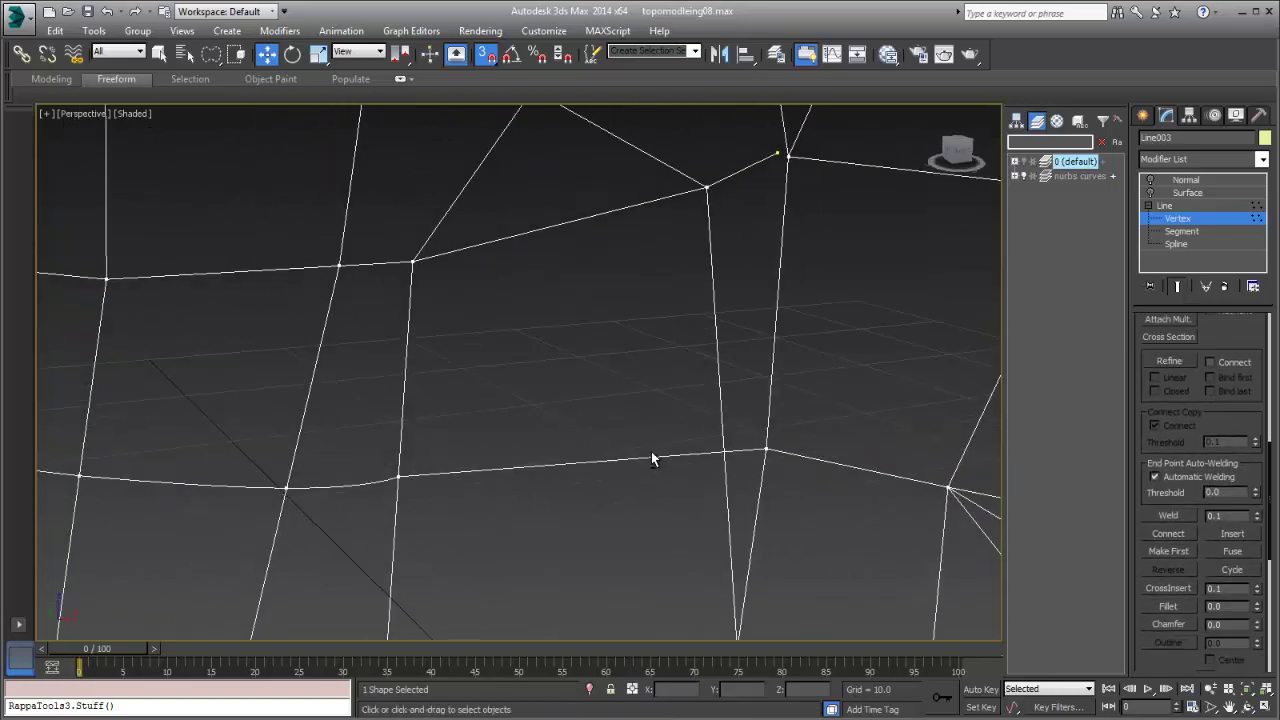
scroll(609, 489, "up", 8)
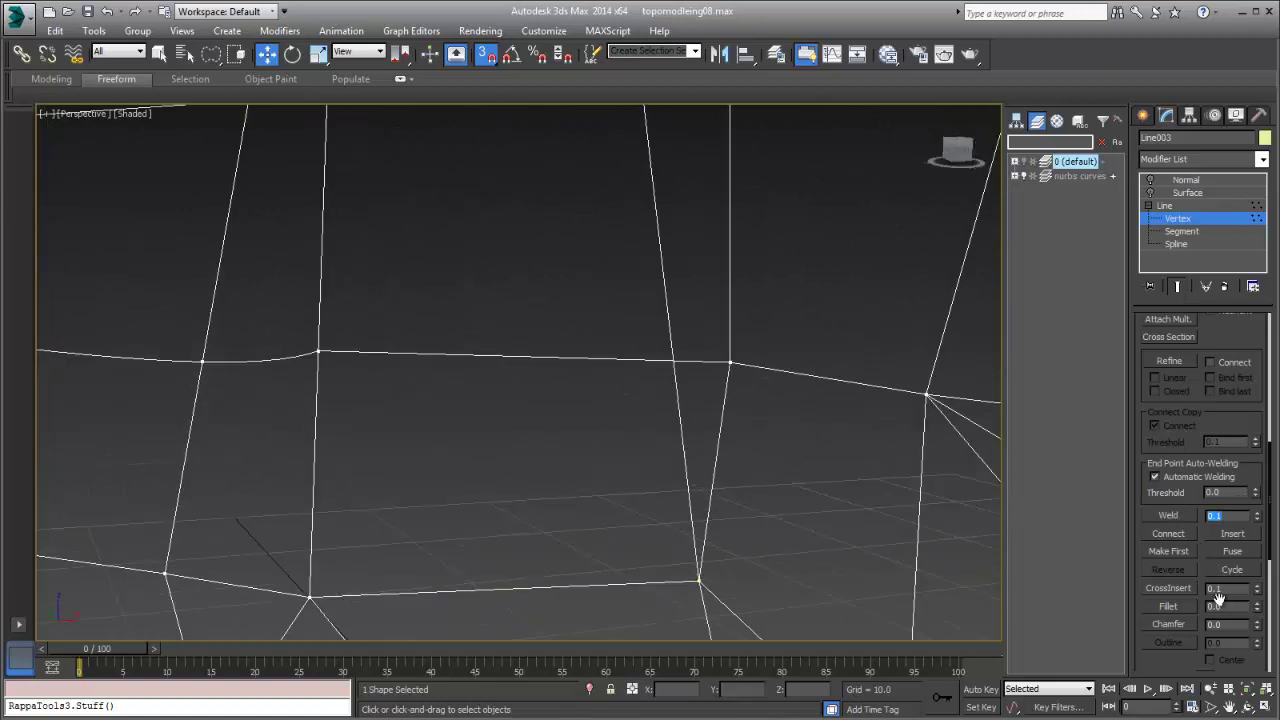
key("Tab")
type("5")
key("Return")
left_click(1170, 588)
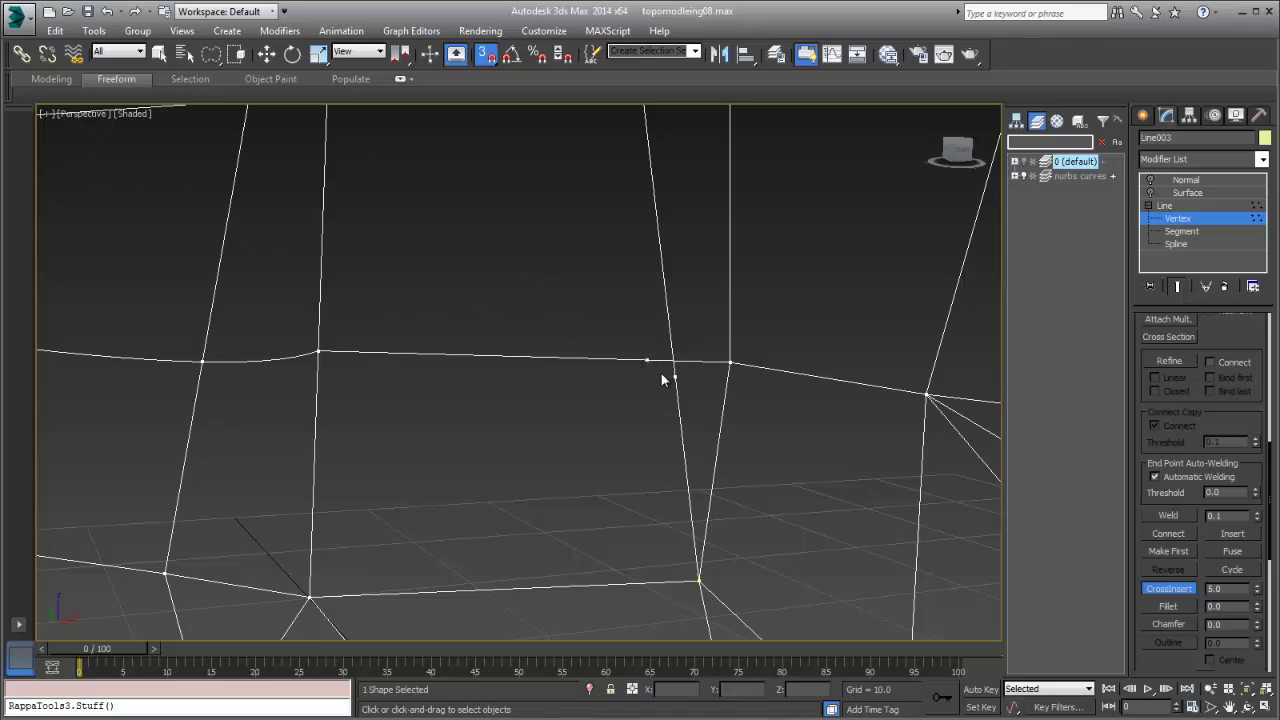
right_click(661, 379)
- Select the two cross-inserted vertices at the vertex level and fuse them at the spline crossing
right_click(636, 367)
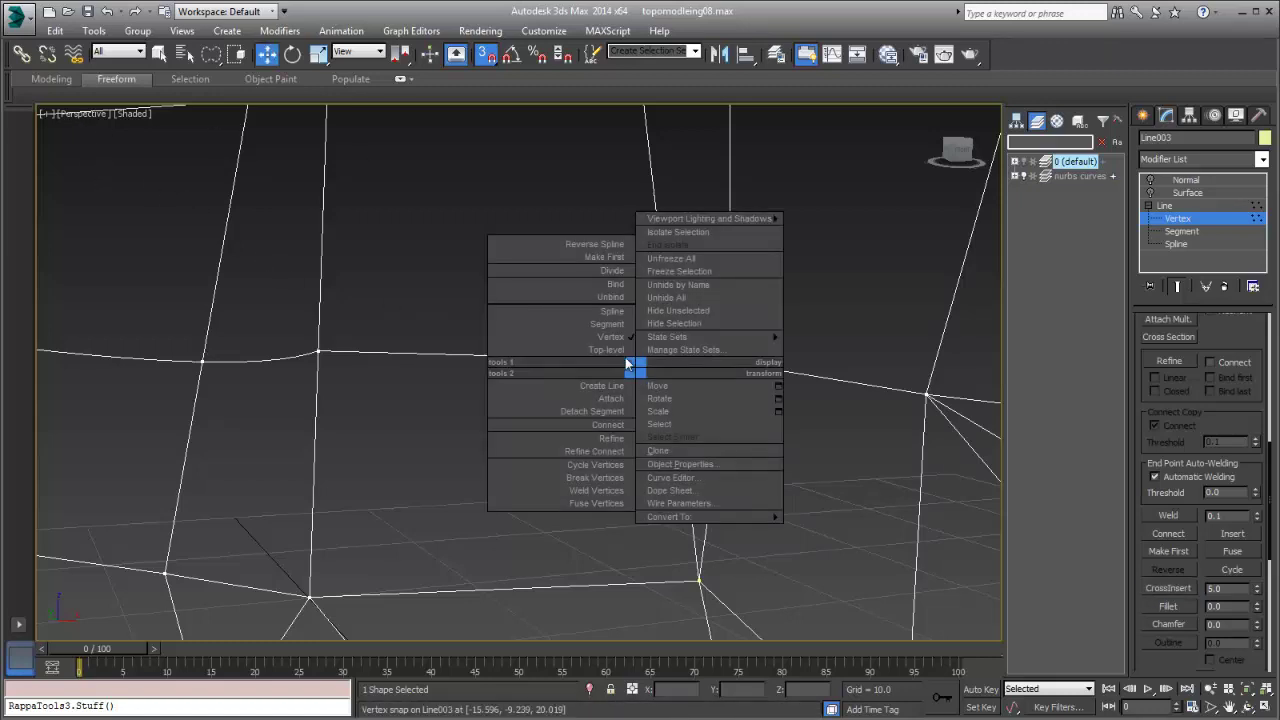
left_click(617, 350)
right_click(676, 378)
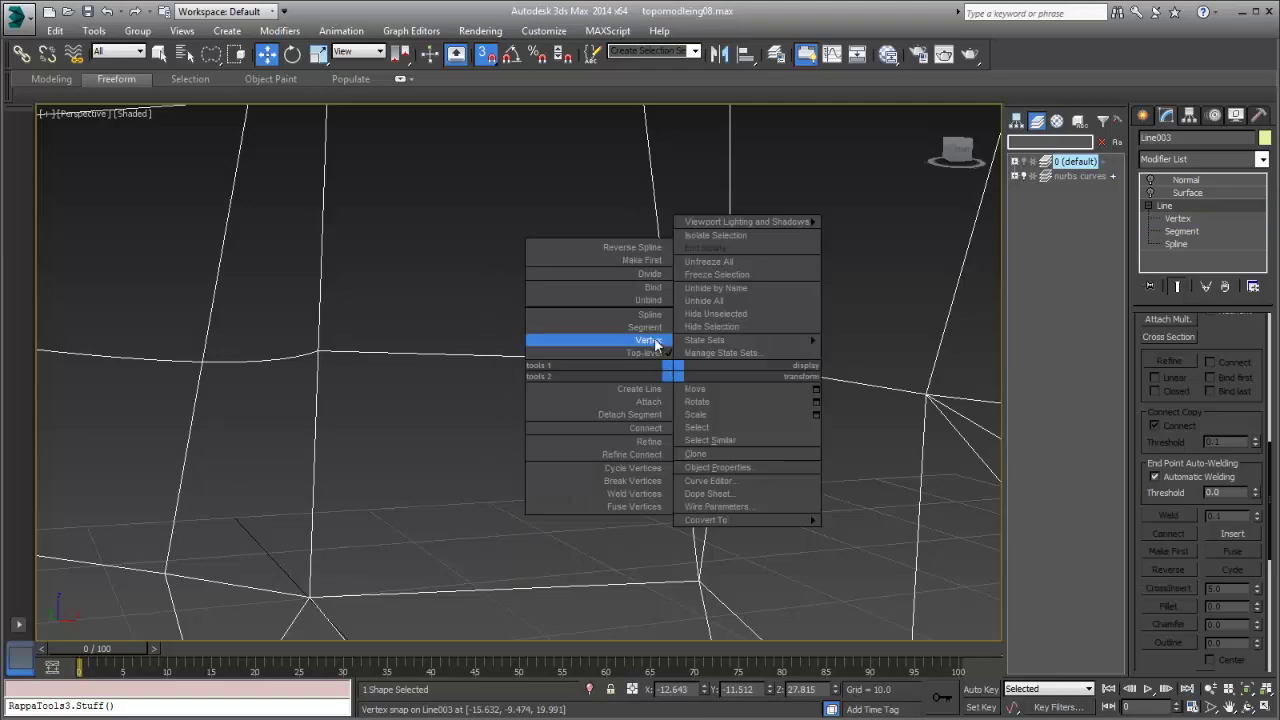
left_click(600, 338)
left_click(675, 370)
middle_click_drag(680, 378, 630, 395, "alt")
left_click_drag(645, 346, 613, 446)
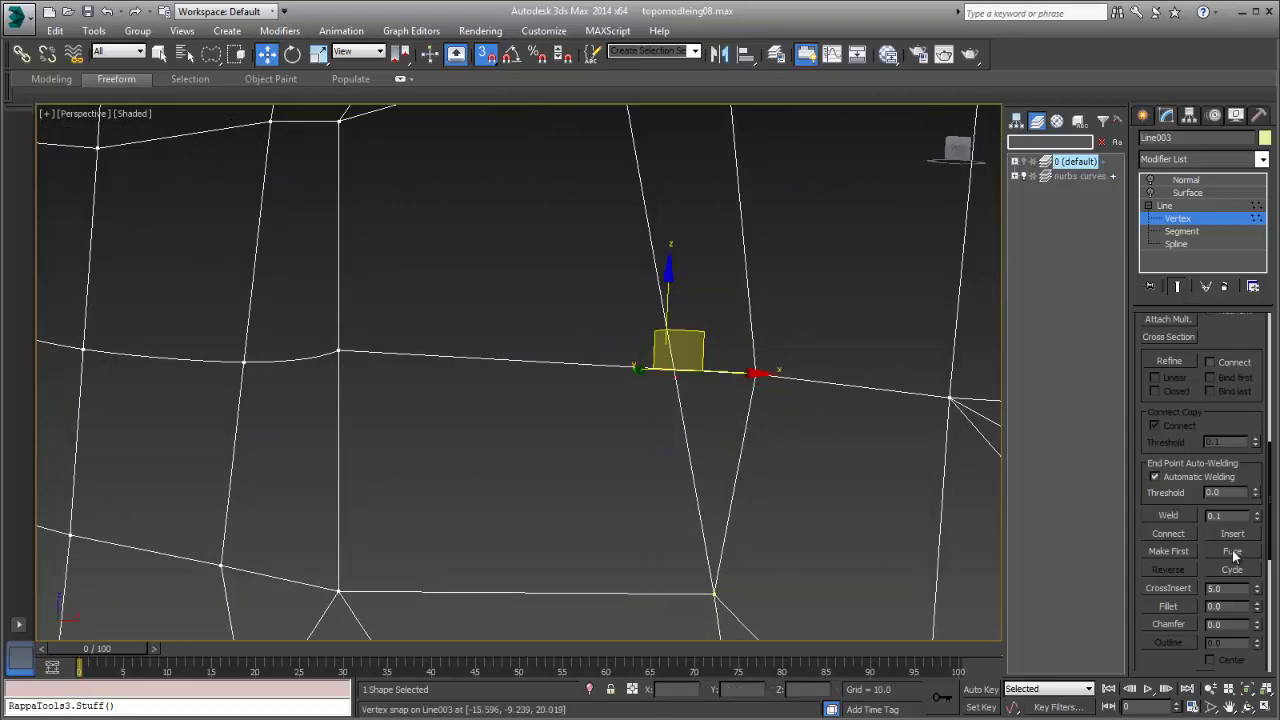
middle_click_drag(737, 491, 762, 522, "alt")
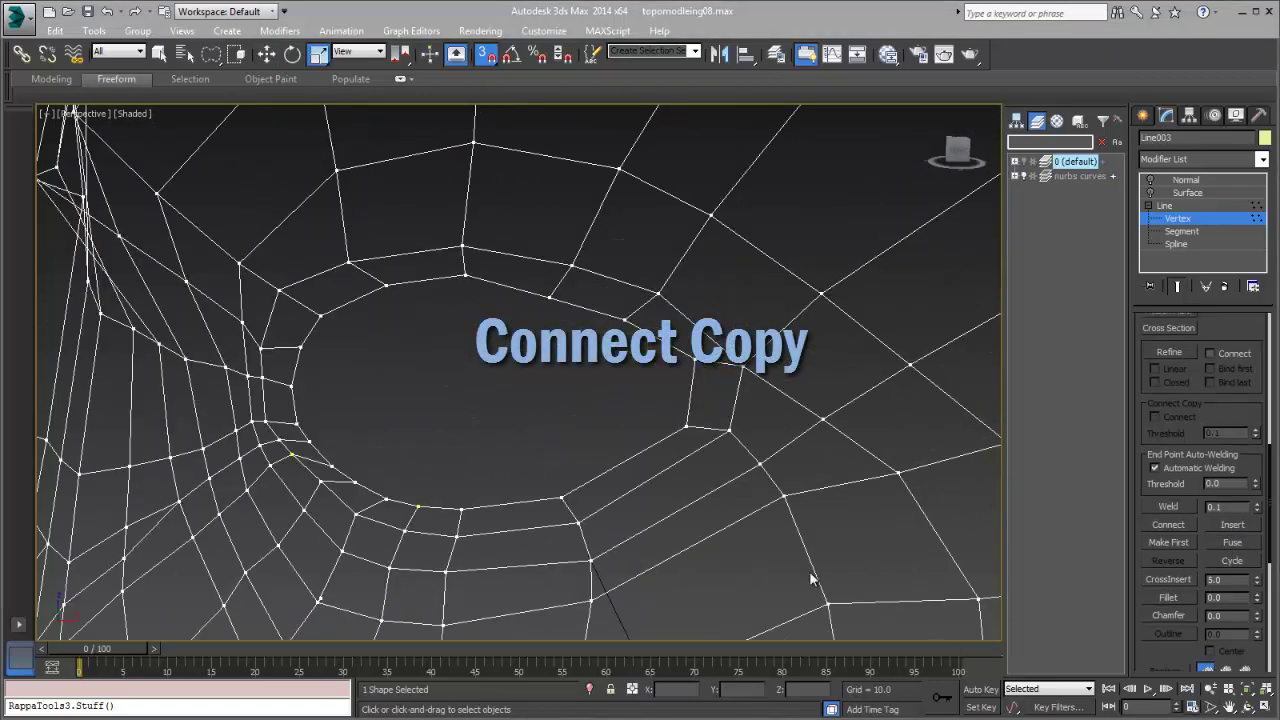
- At the spline level, select the closed inner loop that borders the oval hole
middle_click_drag(637, 429, 590, 390, "alt")
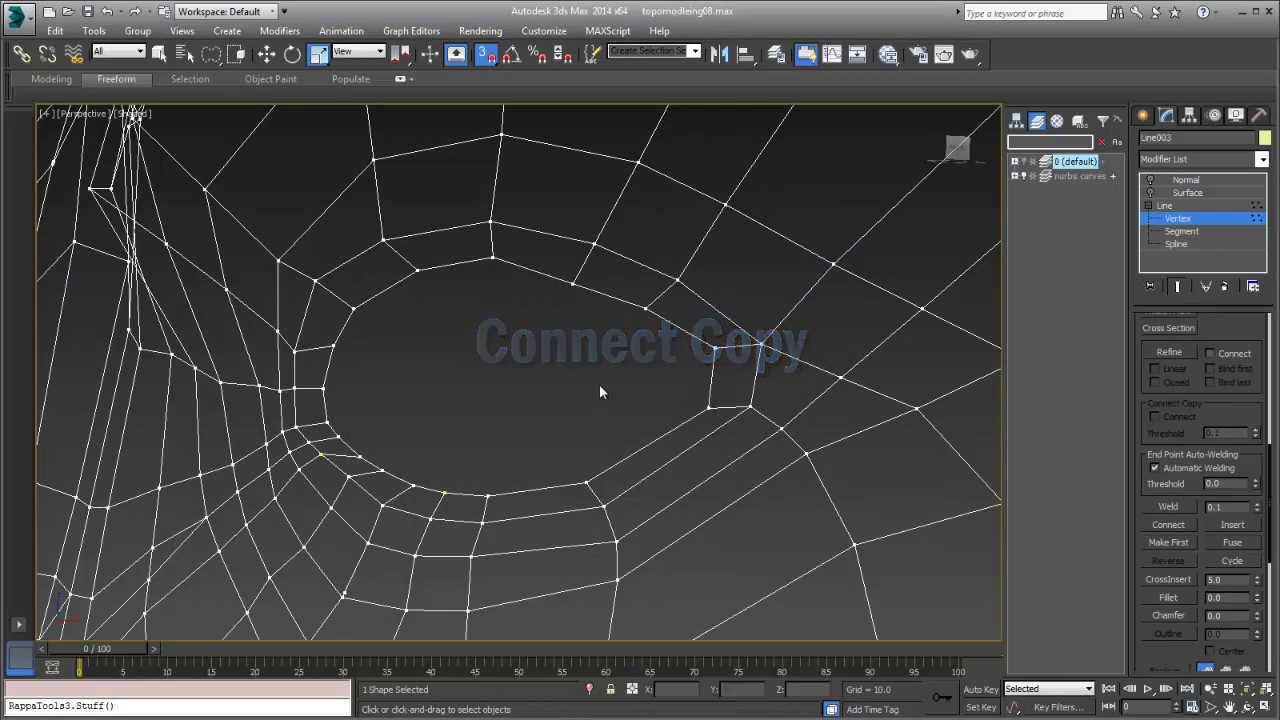
left_click(1178, 243)
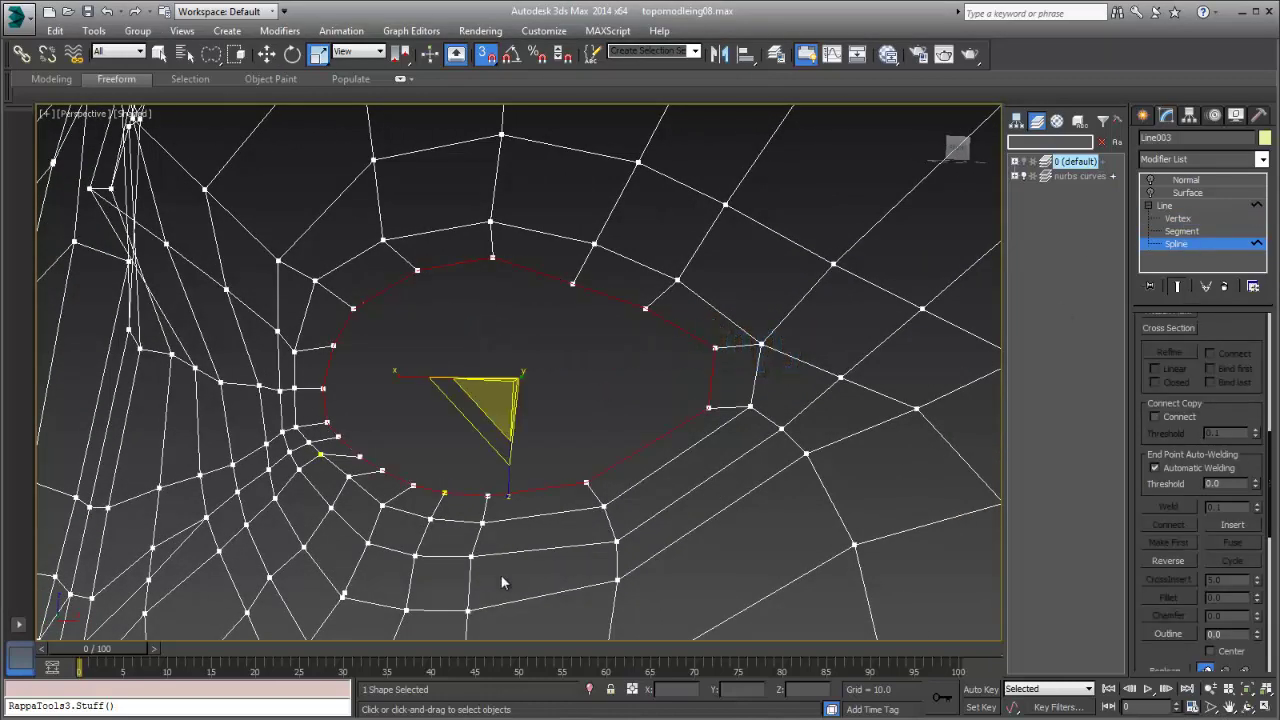
mouse_move(568, 420)
middle_mouse_down("alt")
mouse_move(580, 423)
mouse_move(557, 414)
mouse_move(561, 428)
mouse_move(617, 420)
mouse_move(571, 437)
mouse_move(556, 426)
mouse_move(588, 422)
mouse_move(582, 402)
mouse_move(566, 426)
mouse_move(586, 411)
mouse_move(575, 397)
mouse_move(588, 412)
mouse_move(559, 436)
mouse_move(597, 437)
mouse_move(590, 427)
middle_mouse_up("alt")
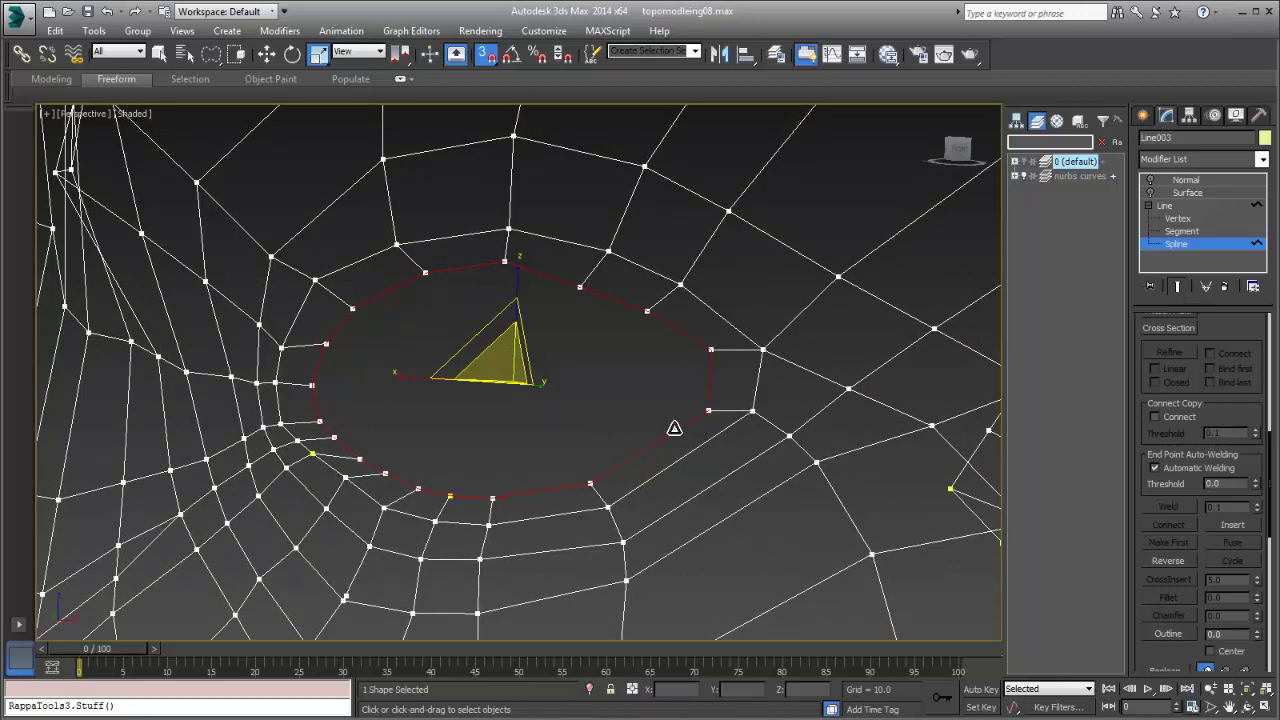
- Try scaling the selected hole loop inward, both directly and as a copy without Connect Copy
left_click_drag(506, 362, 520, 385)
left_click_drag(508, 360, 503, 392, "shift")
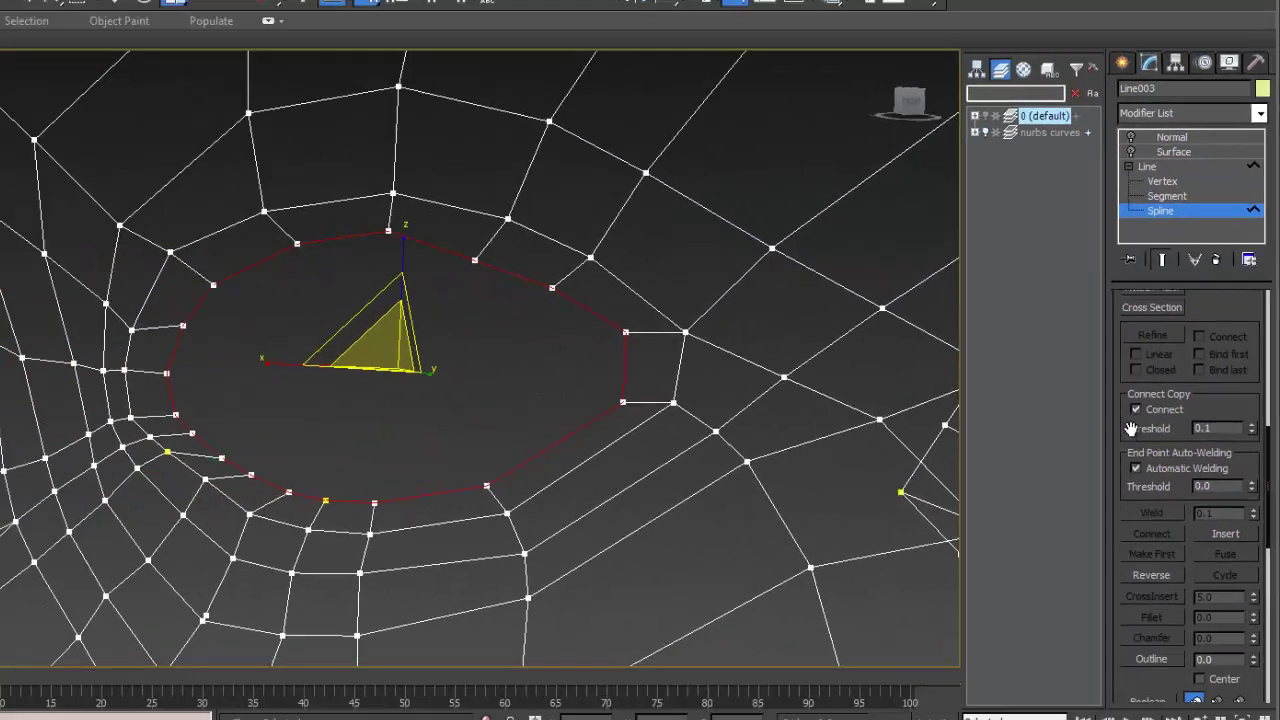
- Turn on Connect under Connect Copy and scale one connected copy of the hole loop inward, undoing any extra copy or scaling
left_click(964, 343)
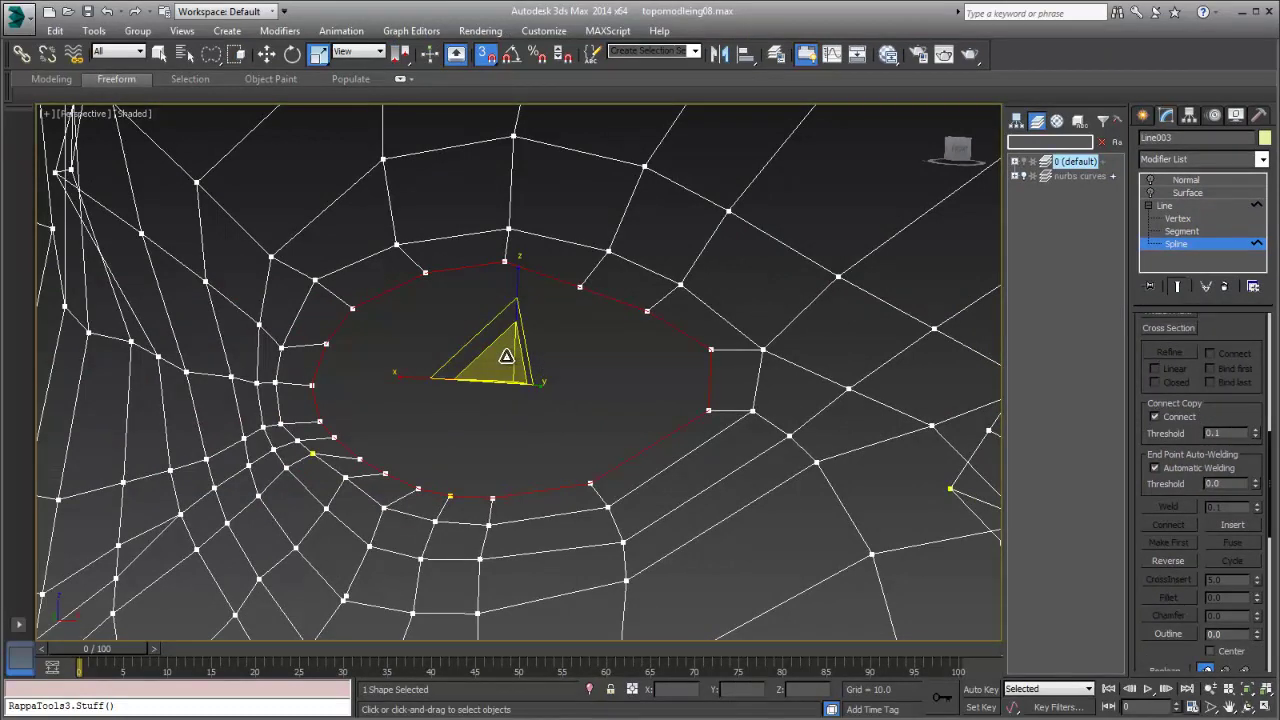
left_click_drag(506, 356, 501, 388, "shift")
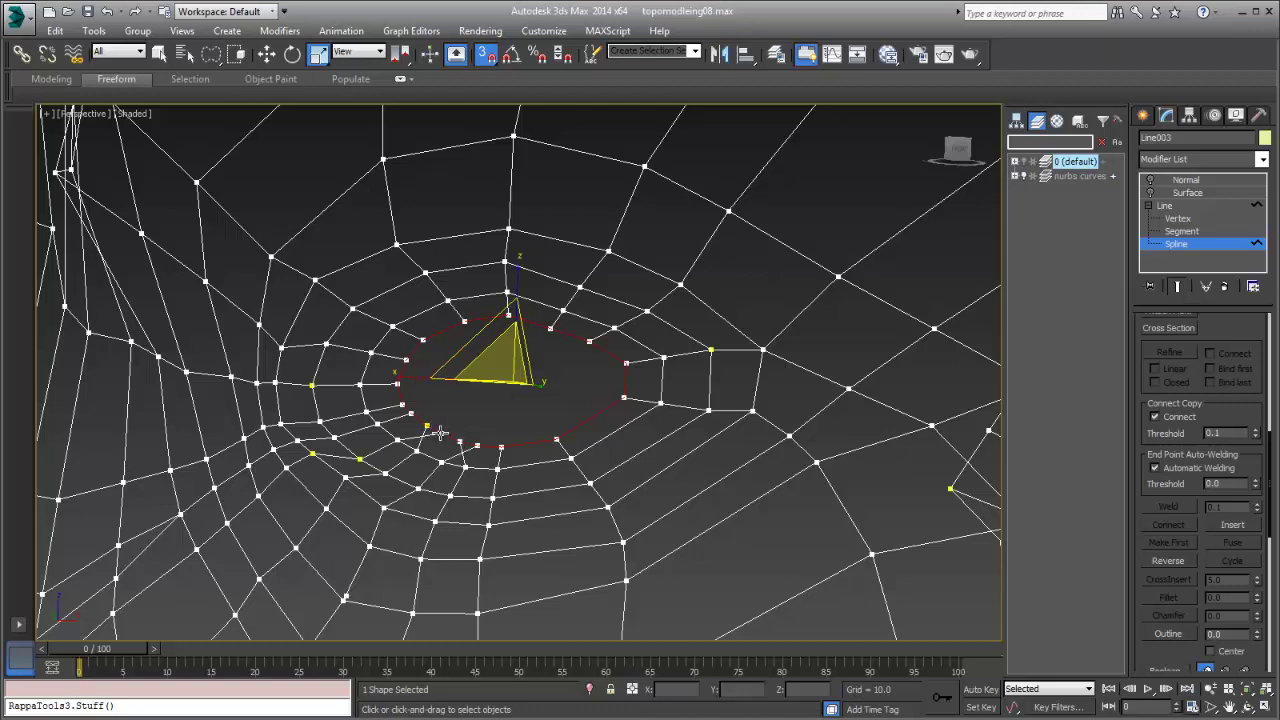
key("ctrl+z")
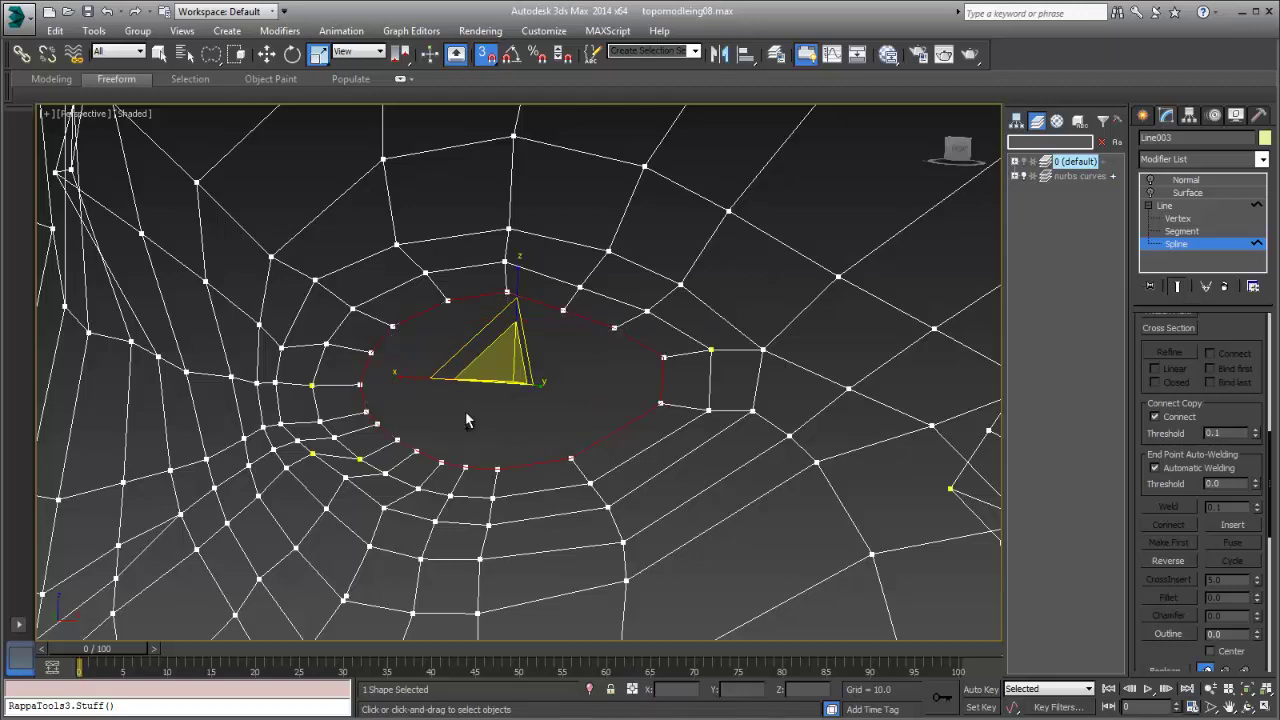
left_click_drag(507, 361, 506, 368)
key("ctrl+z")
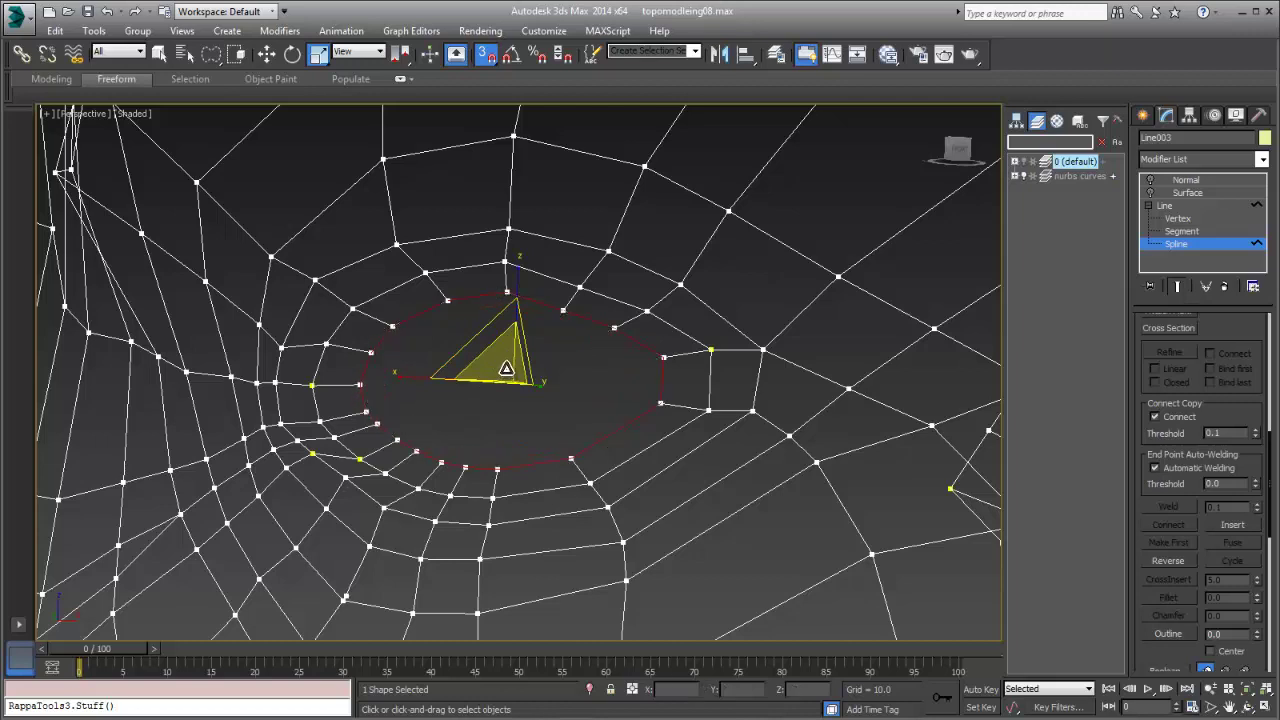